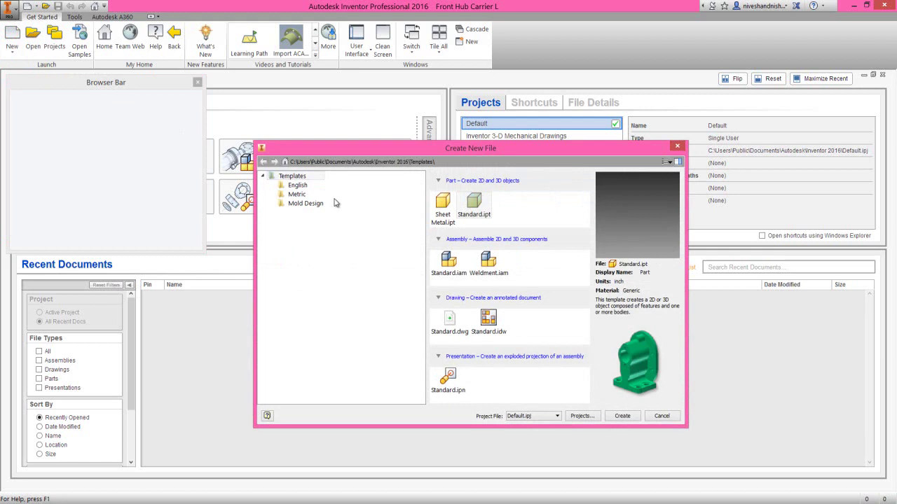
Create a new part from the English Standard (in).ipt template.
left_click(312, 185)
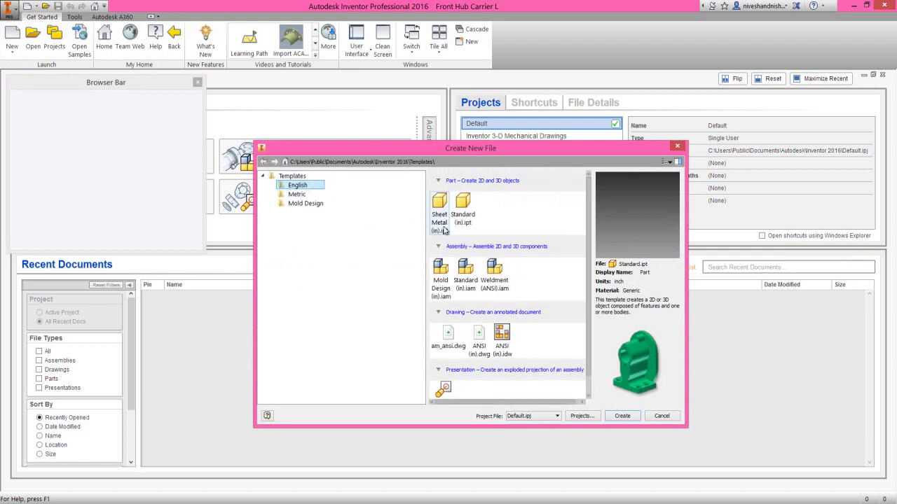
left_click(461, 207)
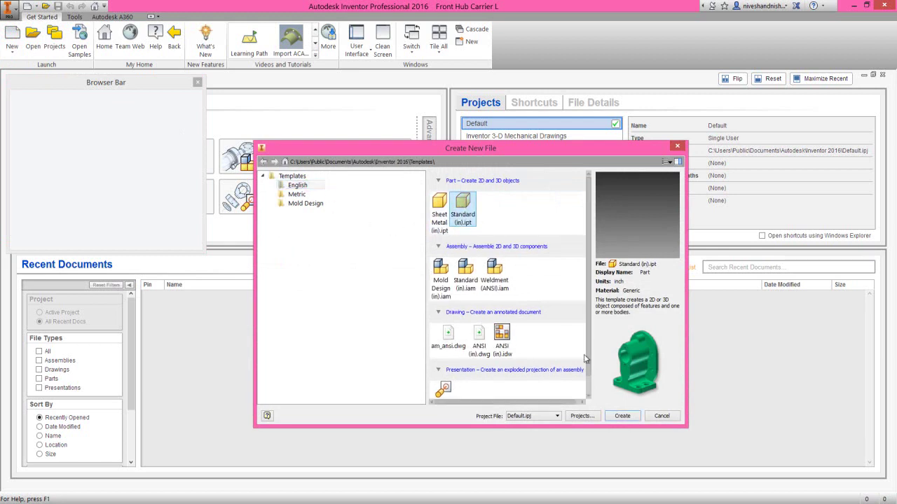
left_click(619, 417)
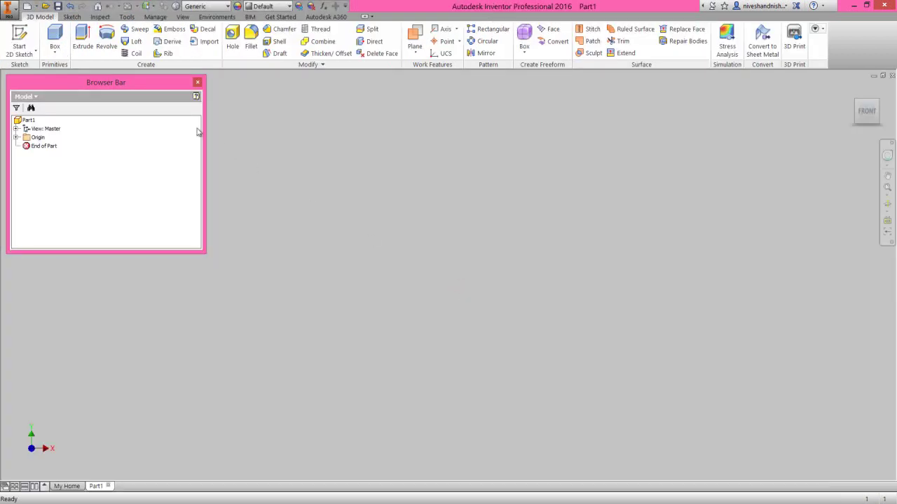
Start a 2D sketch on the XY plane.
left_click(23, 32)
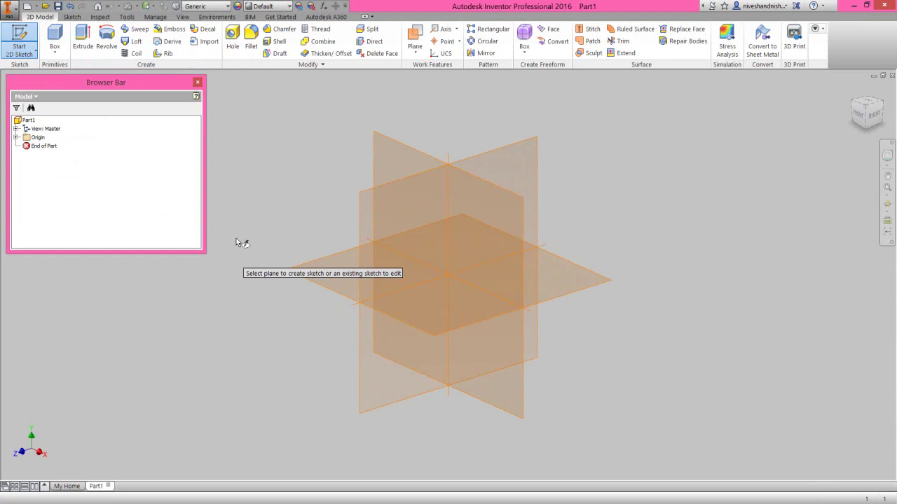
left_click(377, 154)
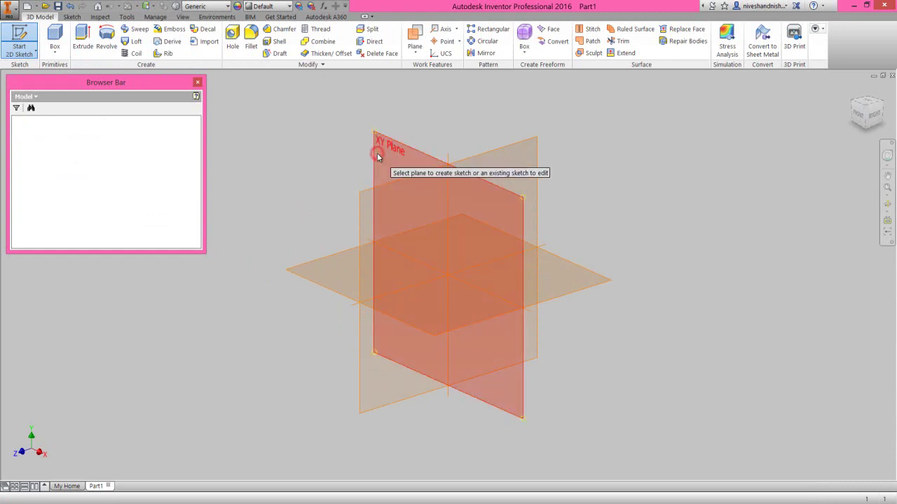
left_click(858, 112)
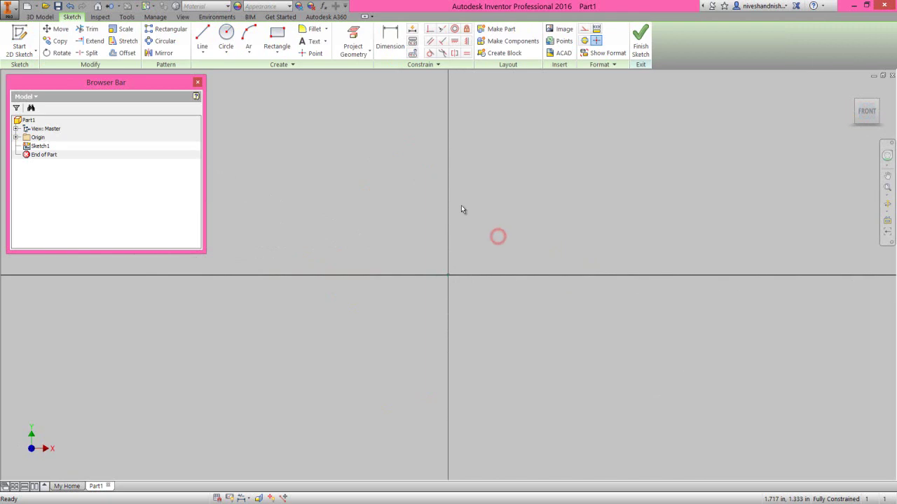
Project the origin's X and Y axes into the sketch.
left_click(358, 37)
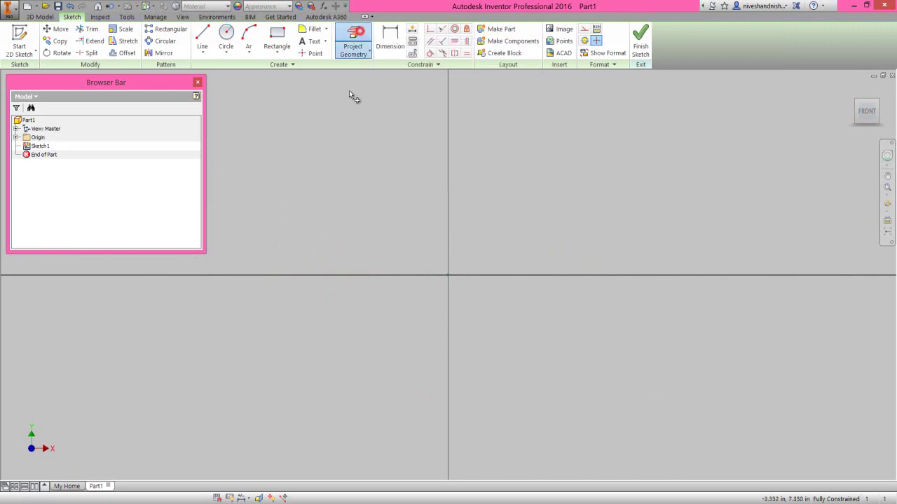
left_click(19, 137)
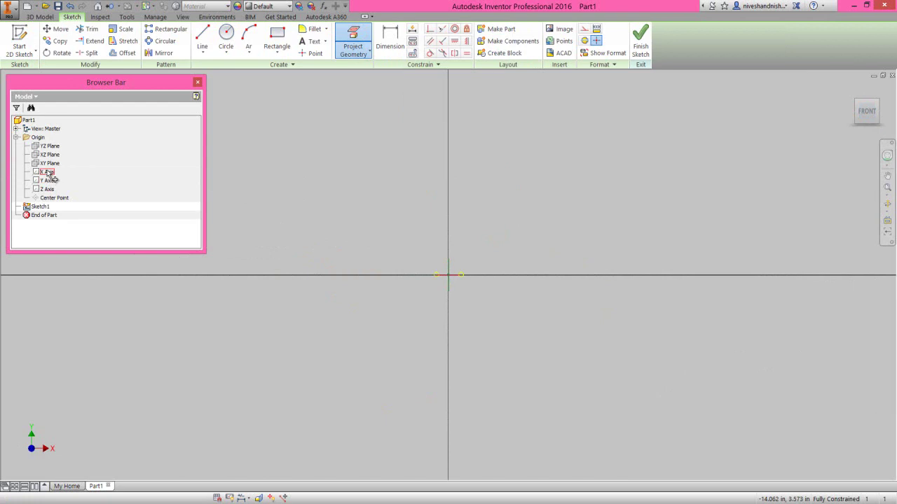
left_click(17, 139)
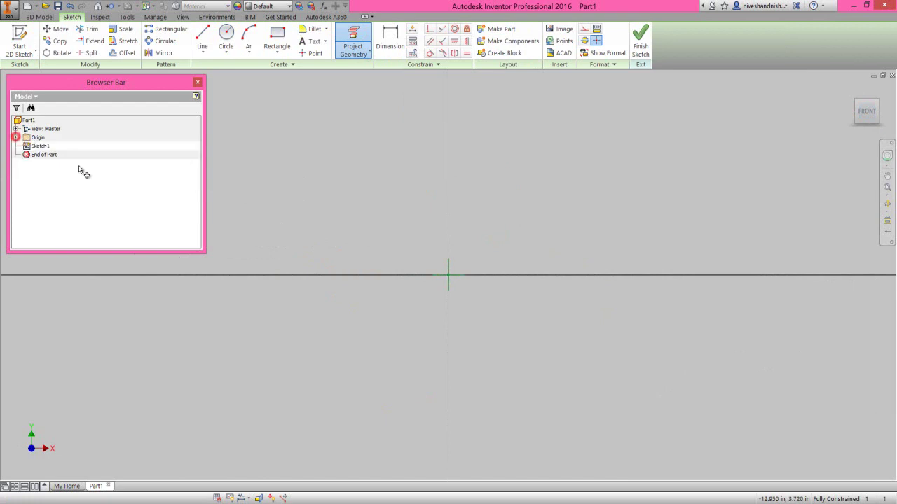
right_click(333, 201)
left_click(363, 202)
Convert the projected X and Y axes to construction geometry.
left_click_drag(359, 202, 503, 326)
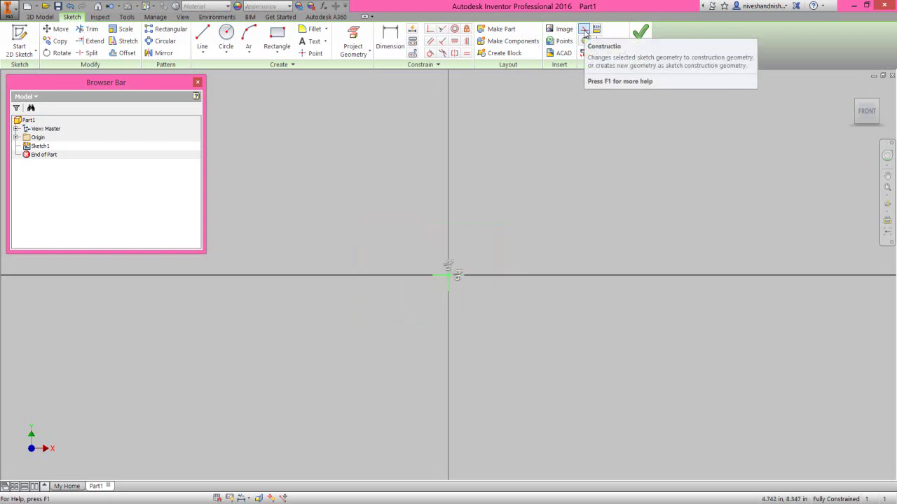
left_click(584, 30)
left_click(553, 191)
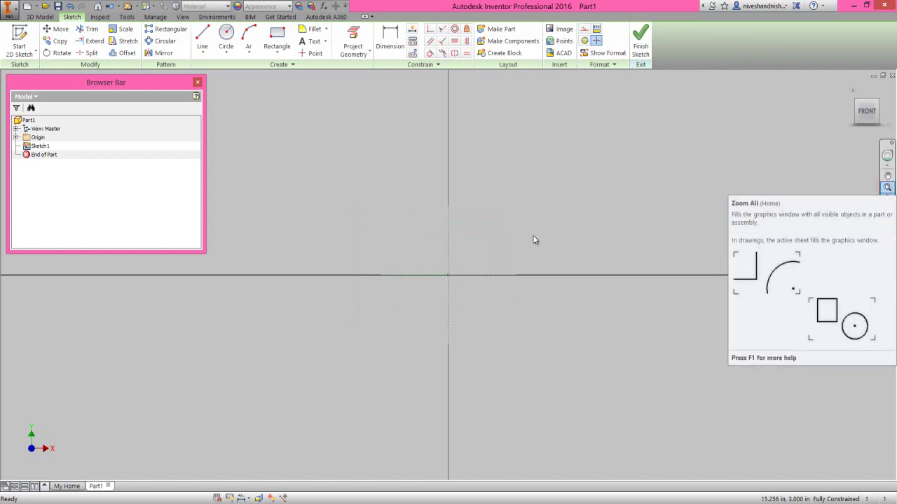
left_click(524, 194)
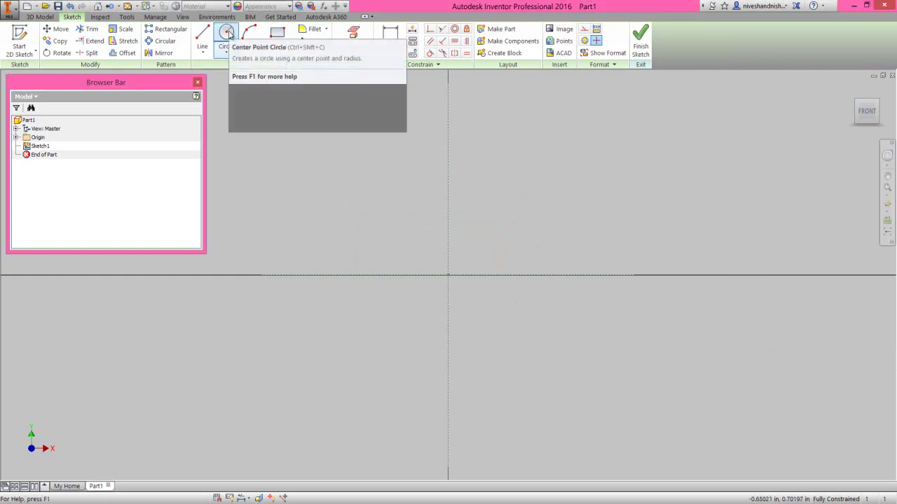
Draw a center point circle at the origin with a diameter of 1.7625 in.
left_click(228, 34)
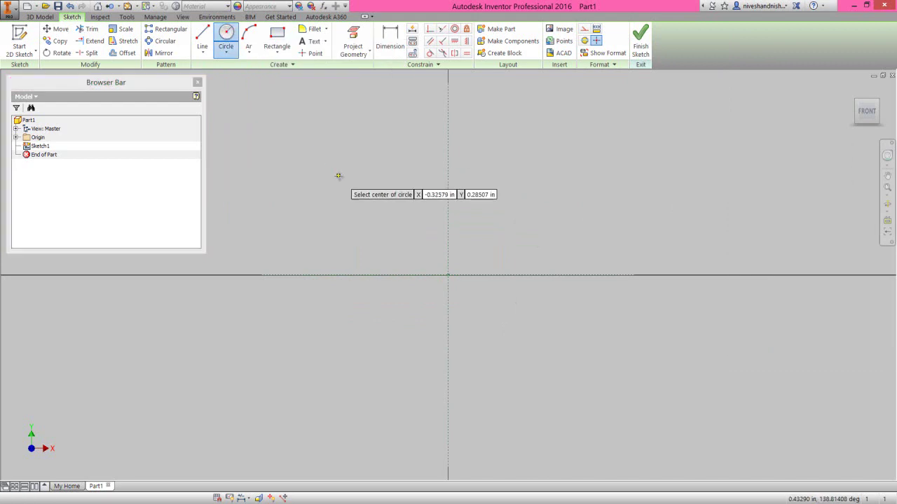
left_click(449, 274)
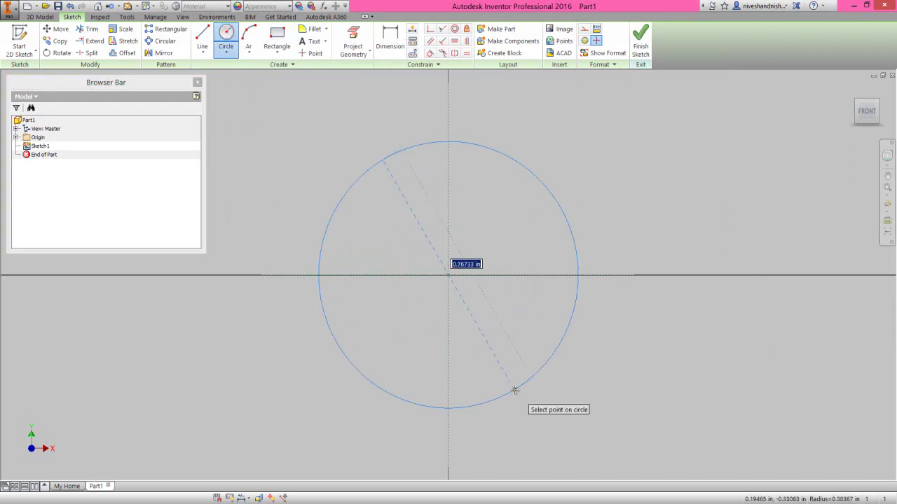
type("1")
key("Return")
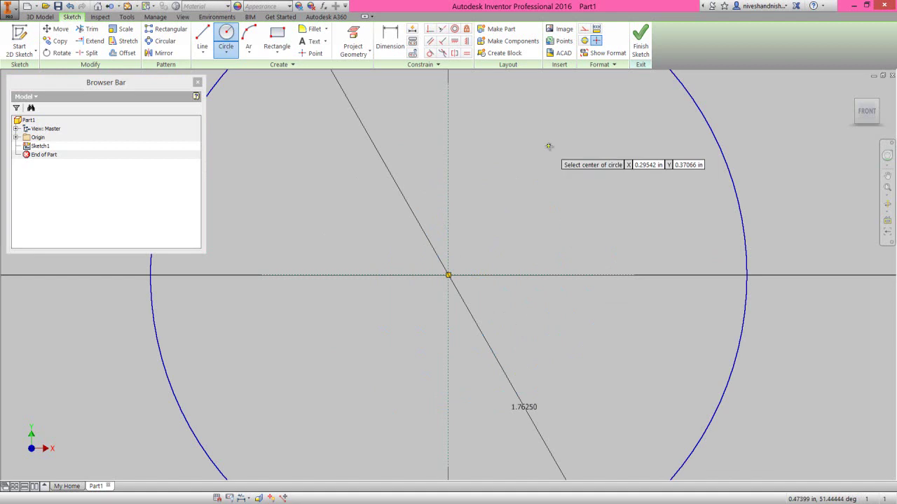
right_click(548, 146)
left_click(587, 142)
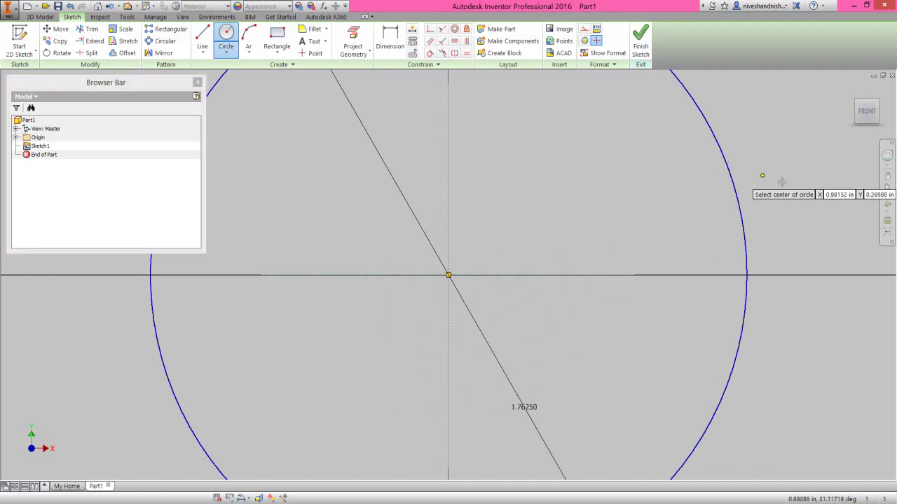
left_click(888, 189)
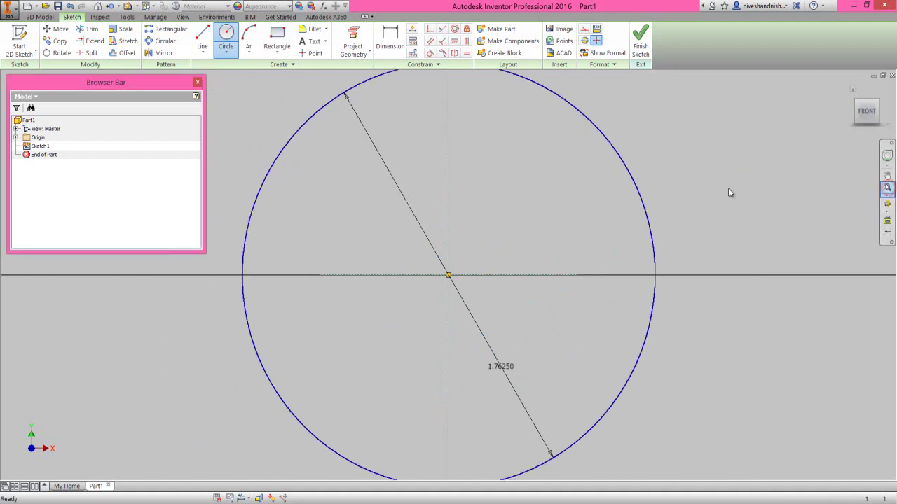
right_click(517, 231)
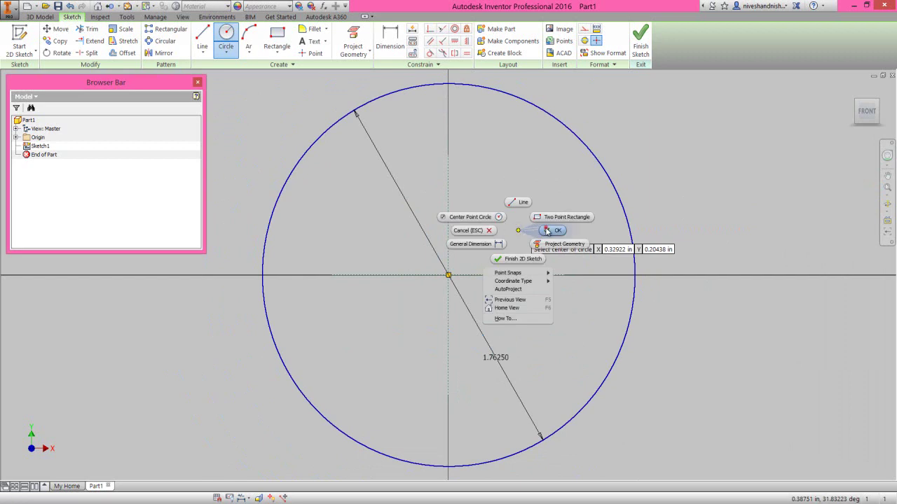
left_click(548, 231)
Convert the 1.7625 in circle to construction geometry.
left_click(592, 153)
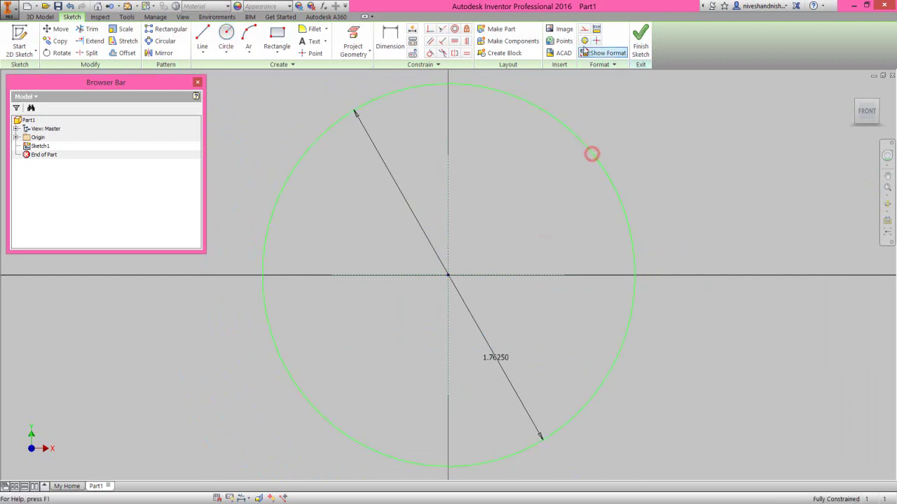
left_click(584, 28)
left_click(546, 208)
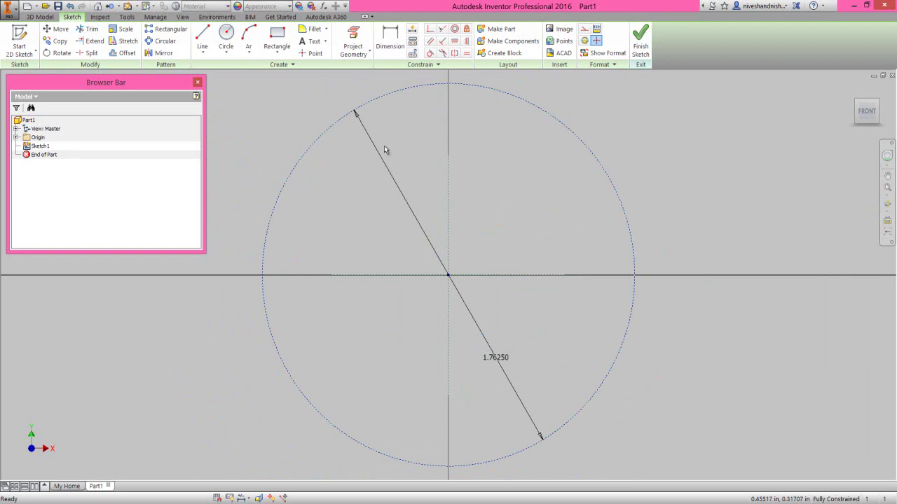
Draw a center point arc around the origin, about 0.58 in in radius, bulging to the left inside the construction circle.
left_click(248, 51)
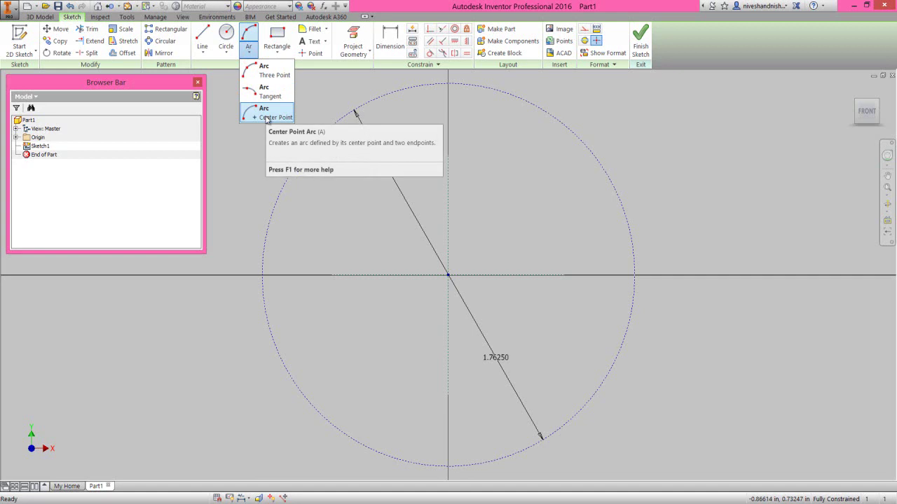
left_click(267, 117)
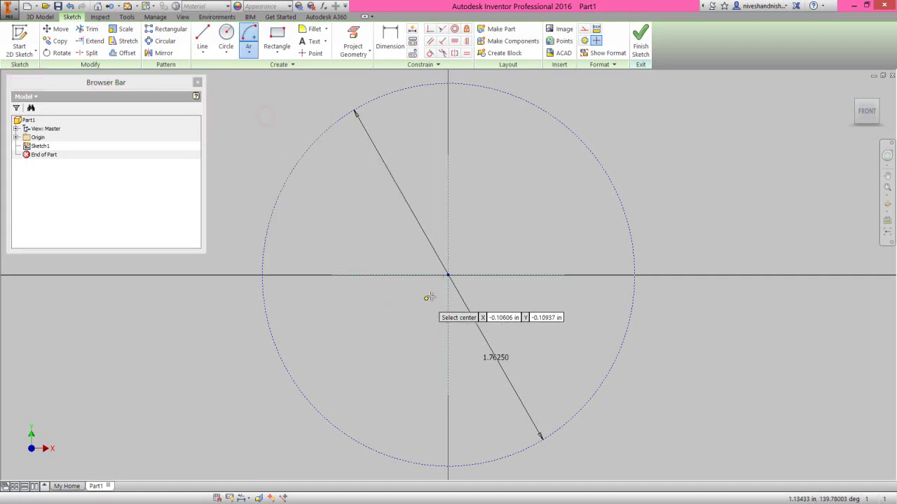
left_click(447, 275)
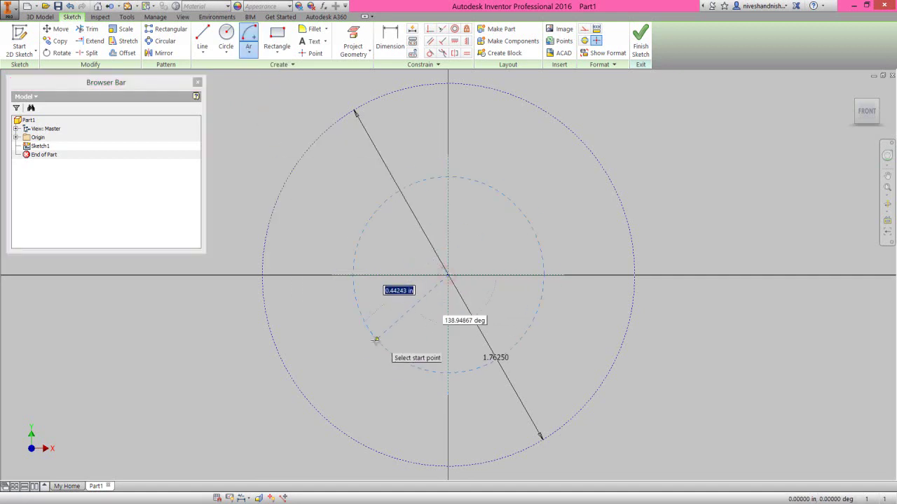
left_click(359, 351)
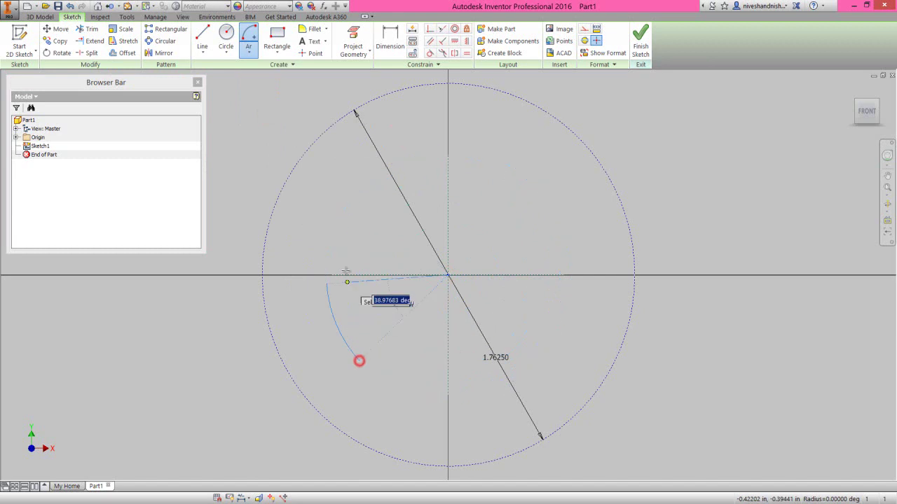
left_click(378, 175)
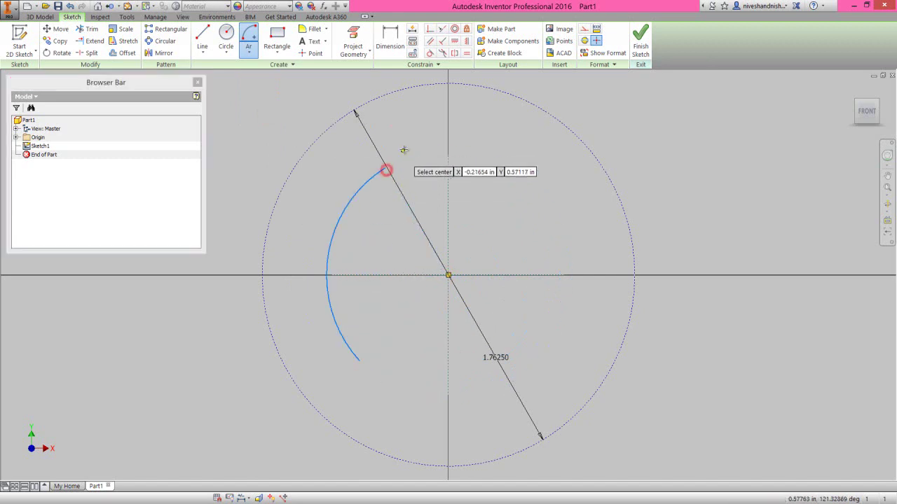
right_click(405, 147)
left_click(431, 150)
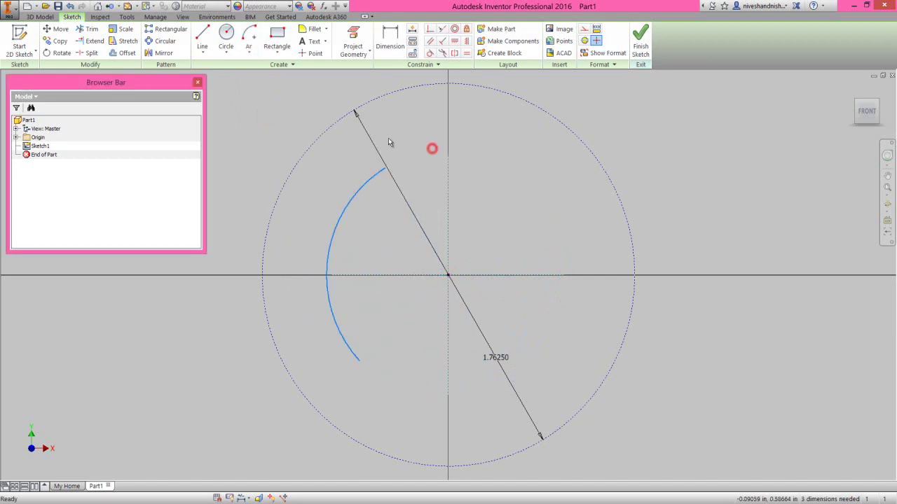
Draw a vertical line about 0.18 in long upward from the arc's upper endpoint.
left_click(209, 36)
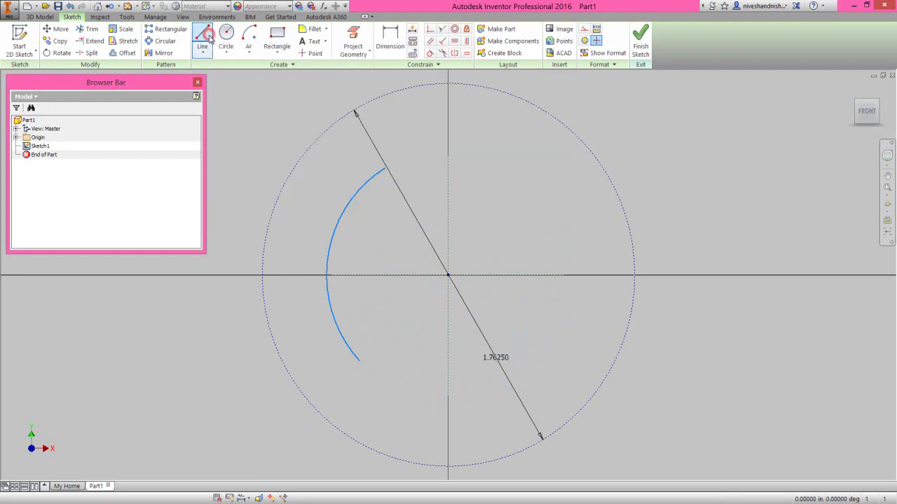
left_click(384, 168)
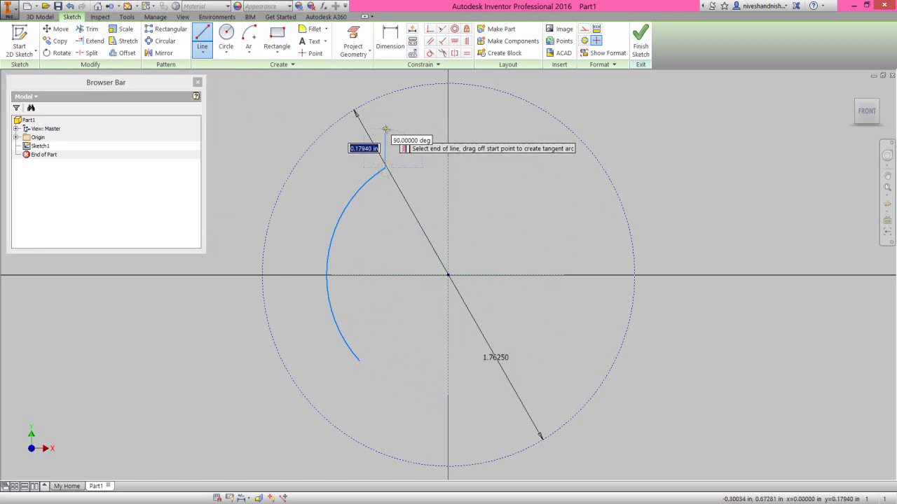
right_click(410, 144)
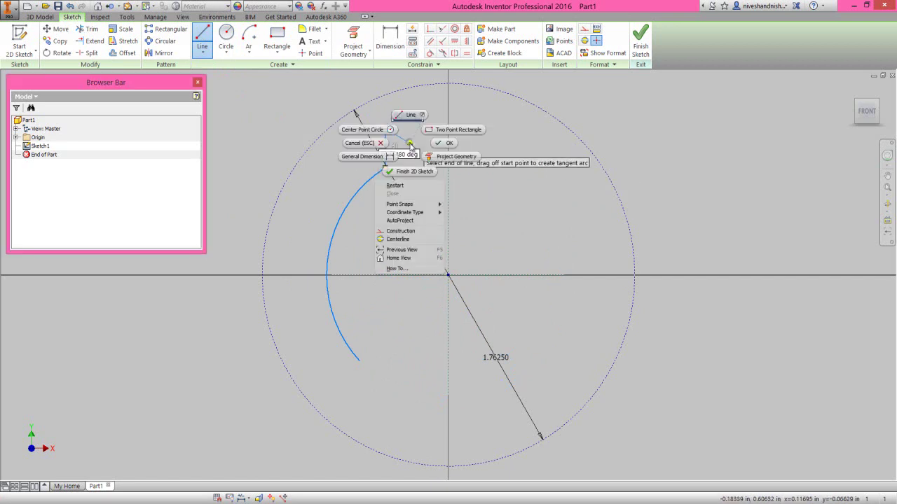
left_click(438, 144)
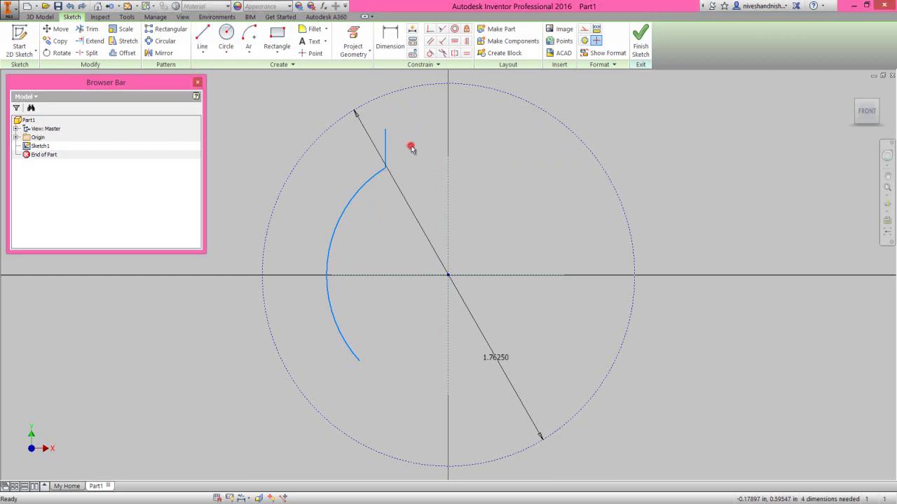
Draw a vertical line about 0.19 in long downward from the arc's lower endpoint.
right_click(411, 145)
left_click(414, 117)
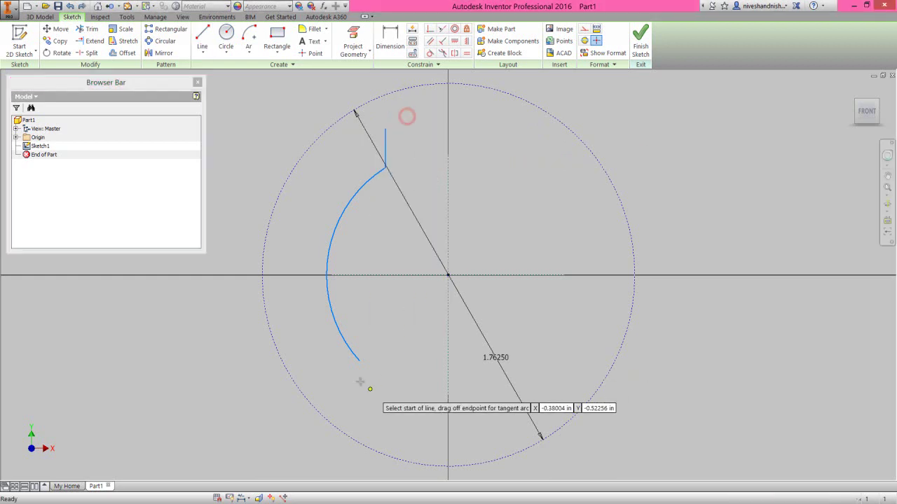
left_click(359, 361)
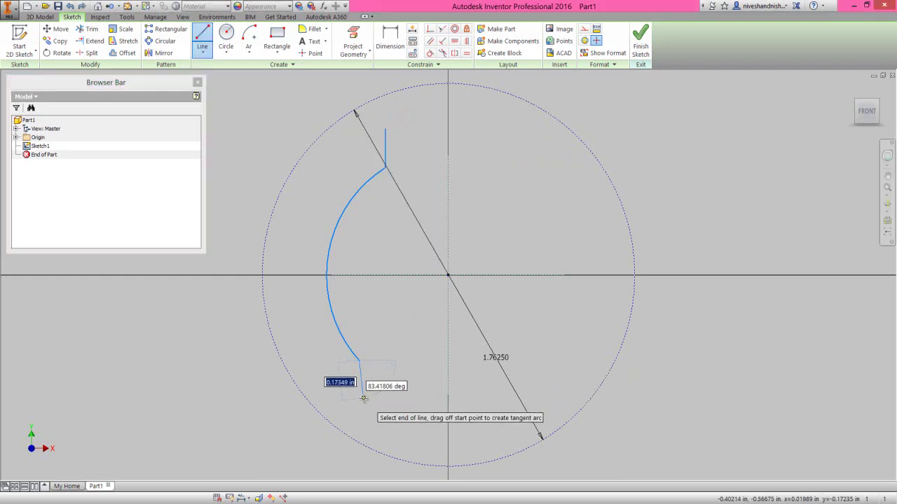
left_click(358, 402)
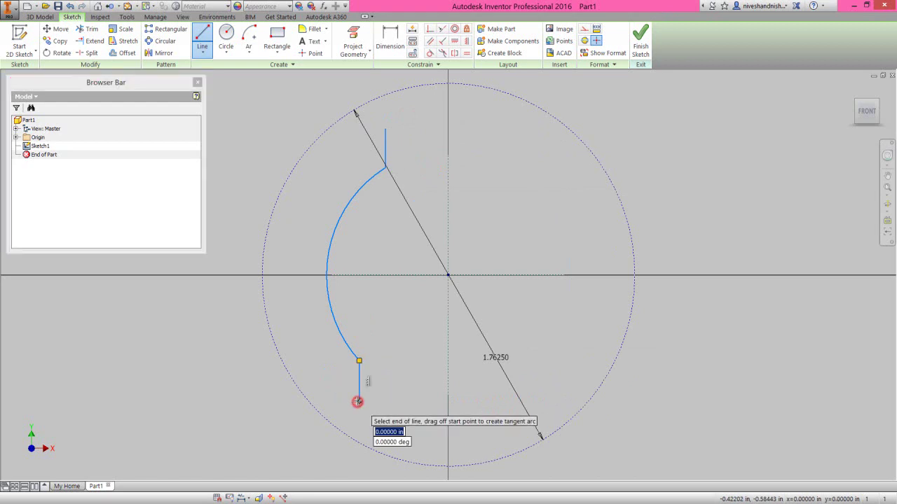
right_click(376, 360)
left_click(411, 362)
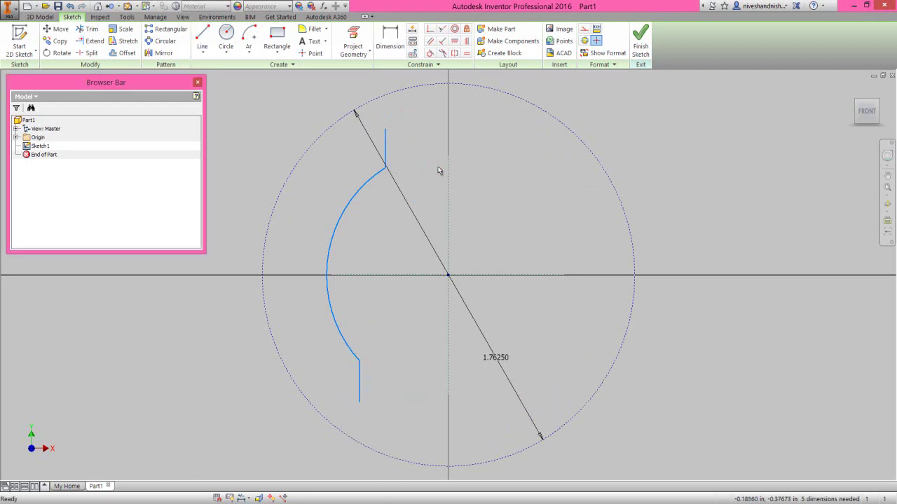
Apply an equal constraint between the upper and lower vertical lines attached to the arc.
left_click(466, 54)
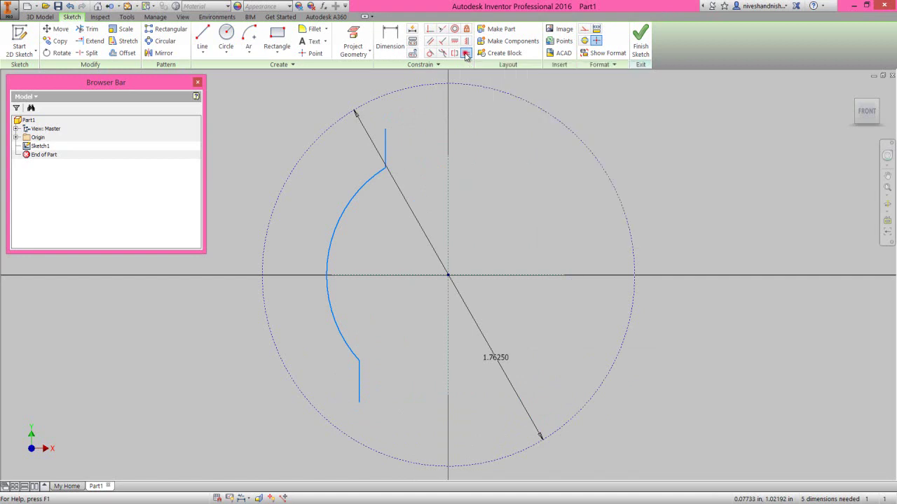
left_click(386, 145)
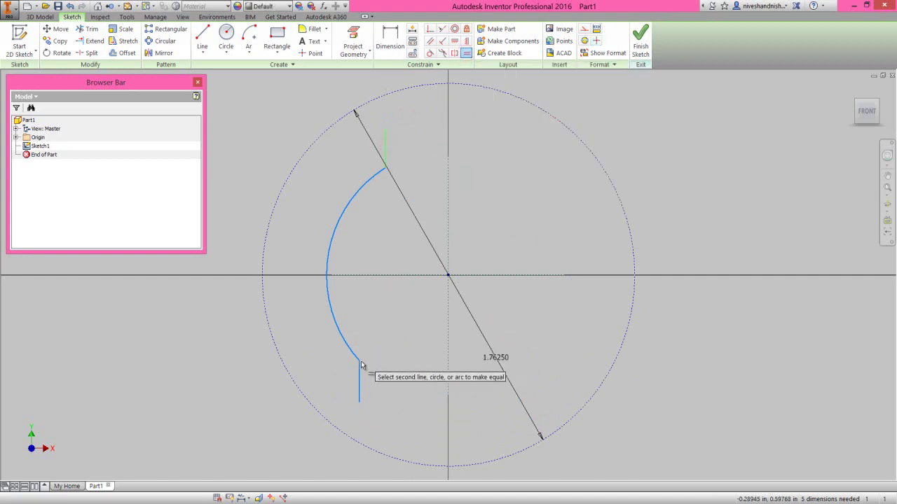
left_click(359, 371)
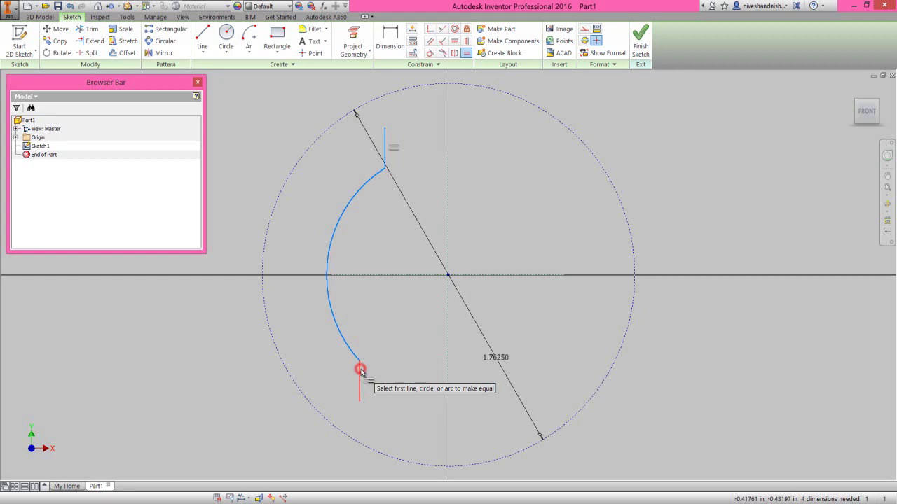
right_click(371, 222)
left_click(395, 221)
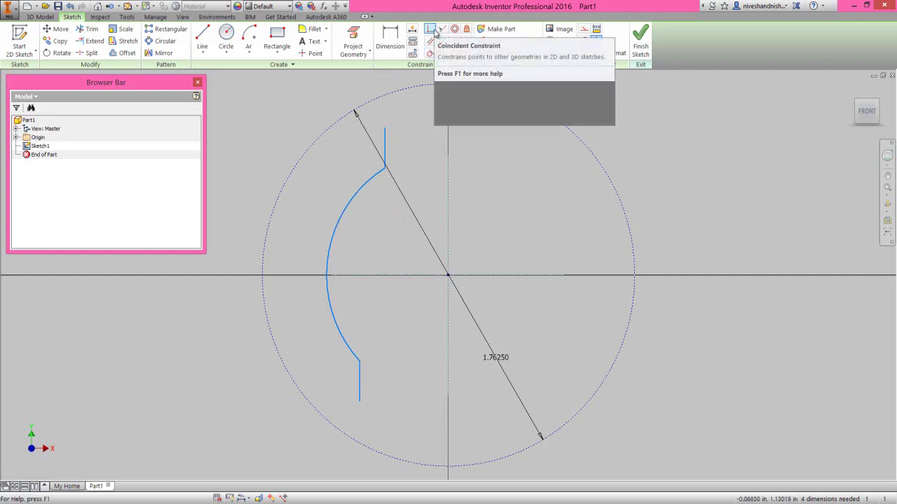
Constrain the arc's midpoint coincident with the projected horizontal axis.
left_click(433, 30)
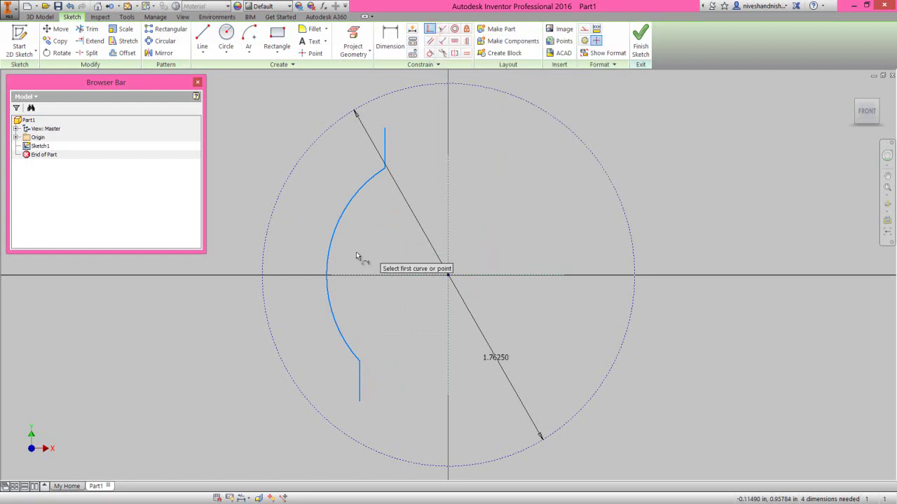
left_click(327, 260)
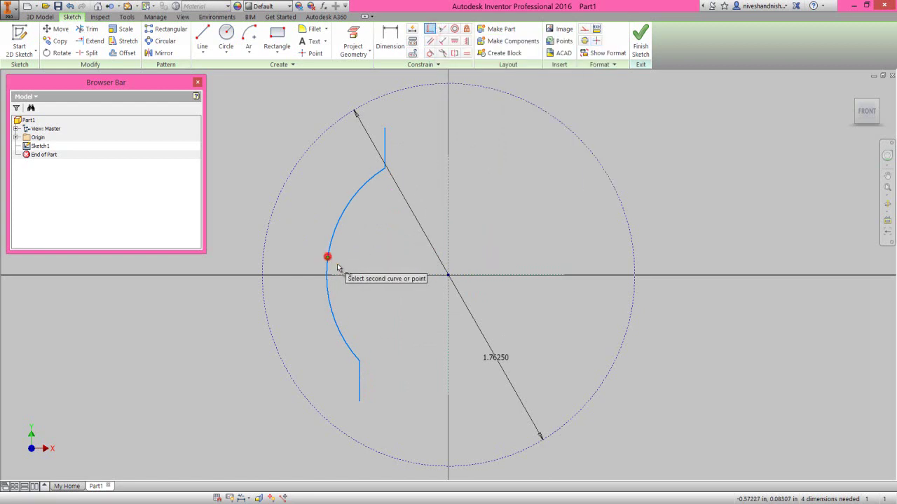
left_click(353, 276)
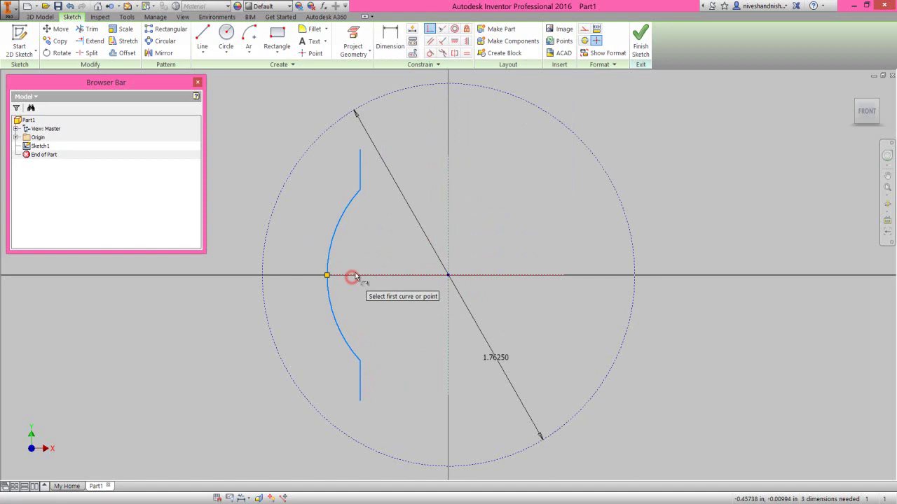
right_click(369, 228)
left_click(400, 229)
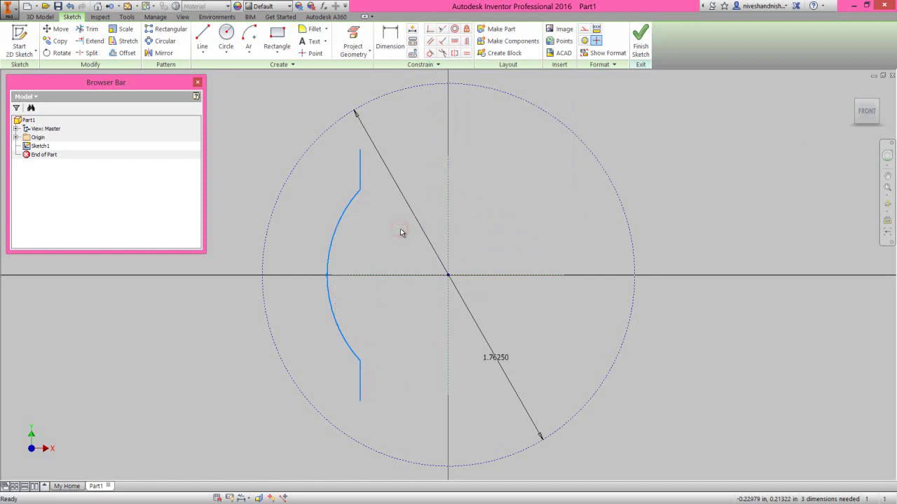
Mirror the arc and both of its vertical lines across the projected vertical axis.
left_click(164, 54)
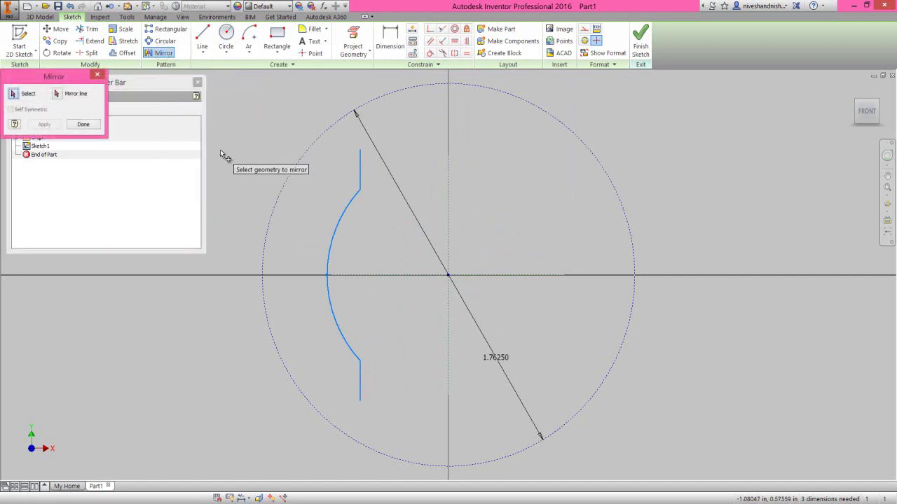
left_click(360, 169)
left_click(343, 215)
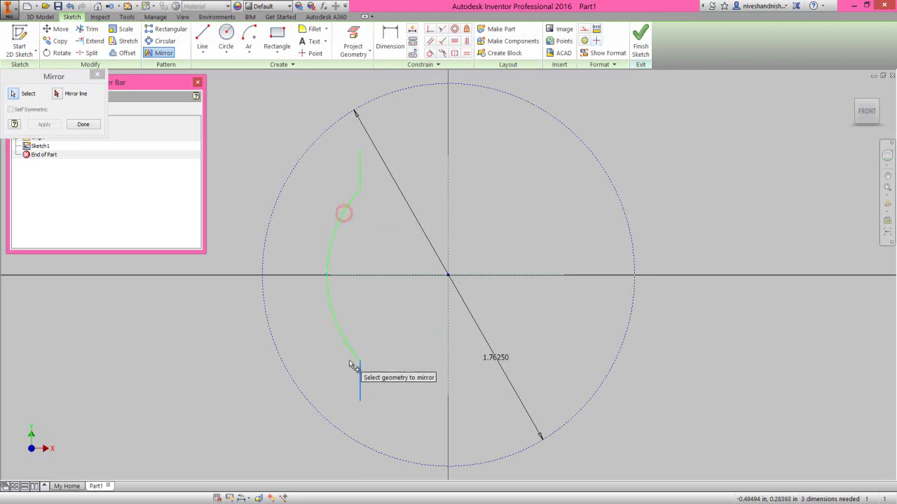
left_click(360, 378)
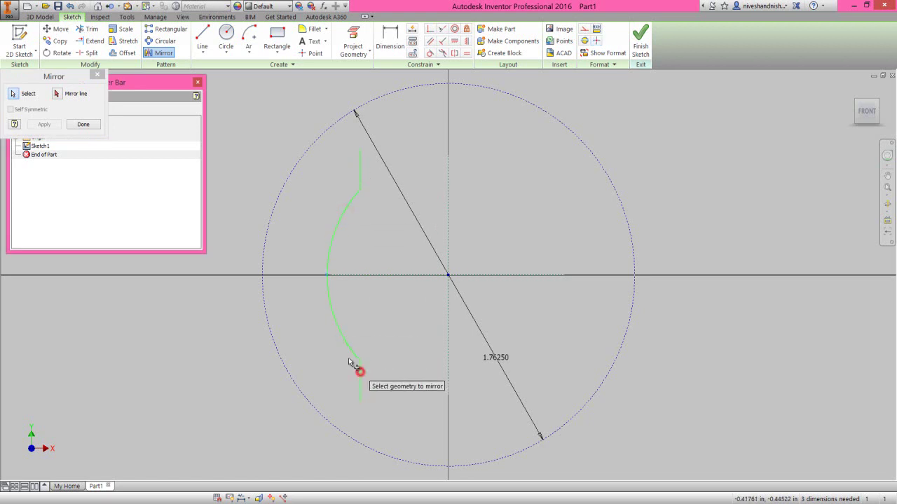
left_click(57, 94)
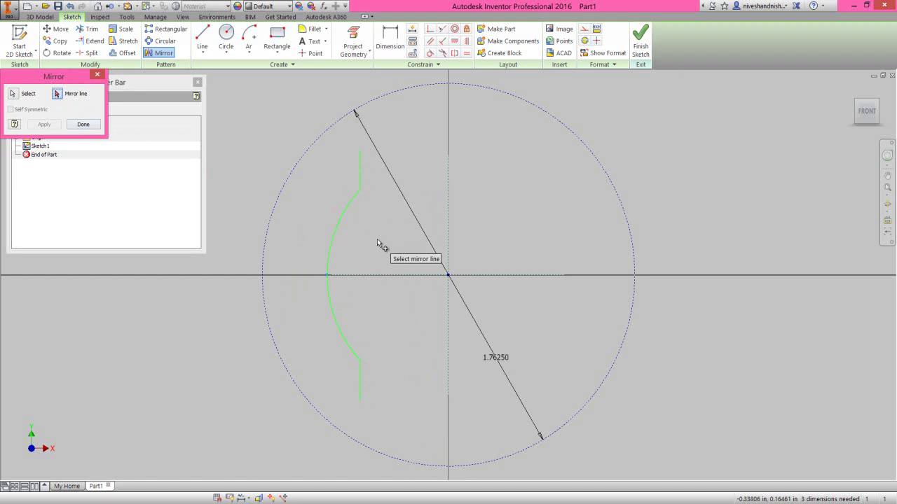
left_click(447, 222)
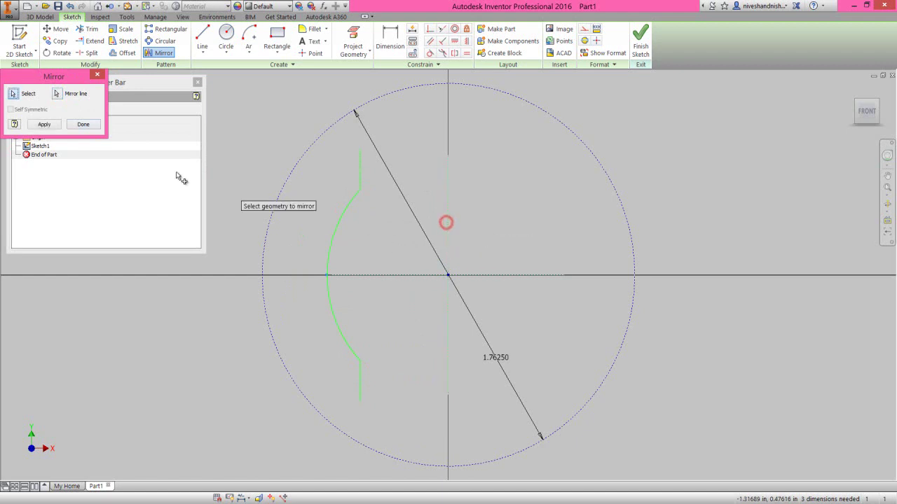
left_click(44, 124)
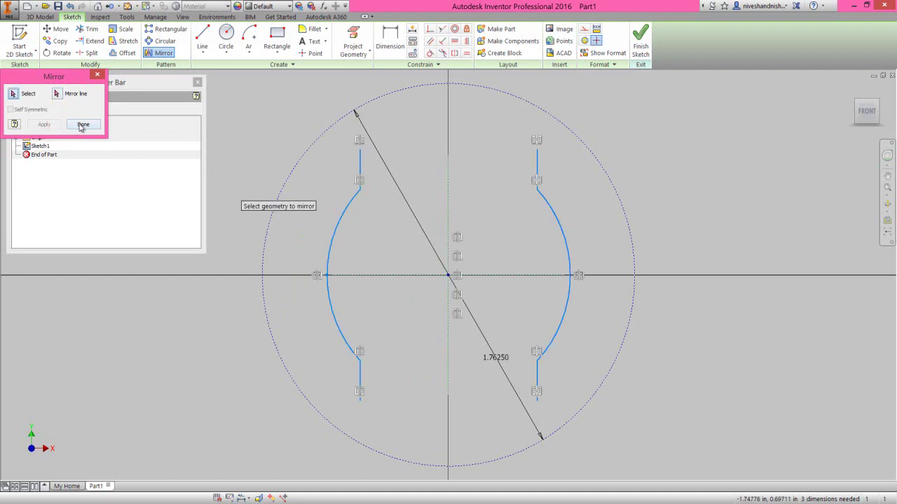
left_click(82, 125)
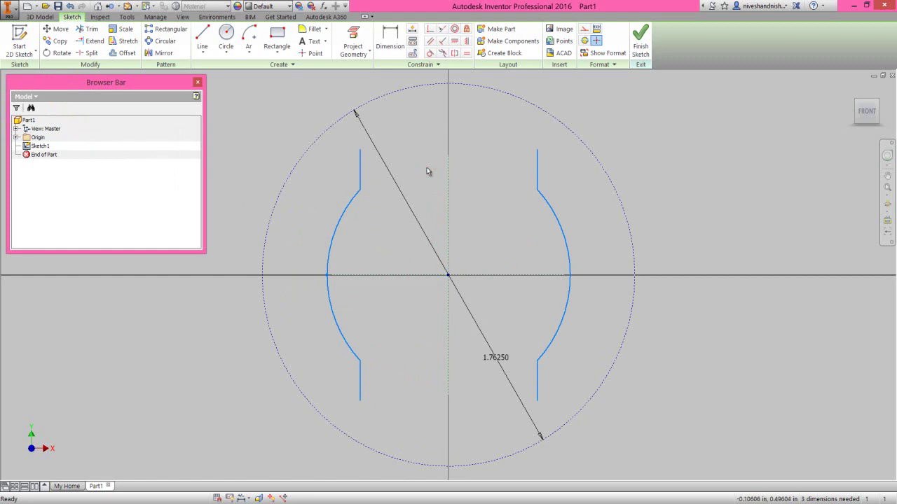
Dimension the left arc with a radius of 0.5 in.
left_click(387, 43)
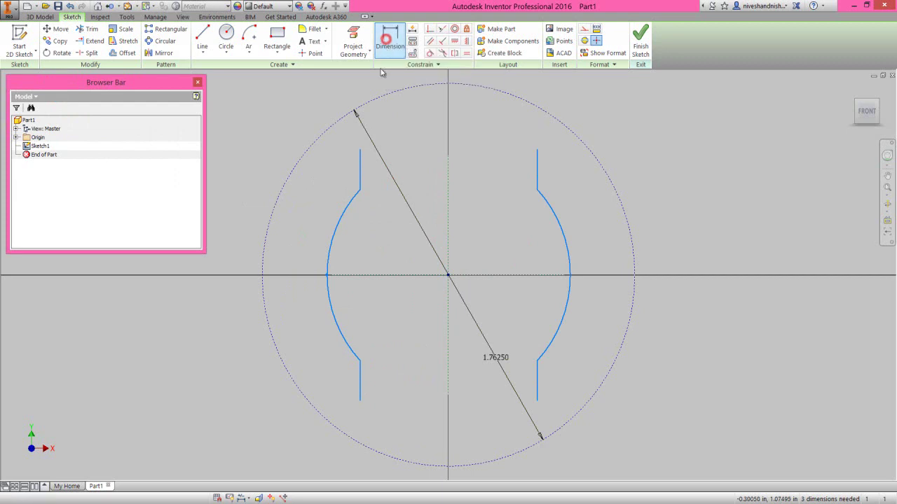
left_click(334, 229)
left_click(313, 226)
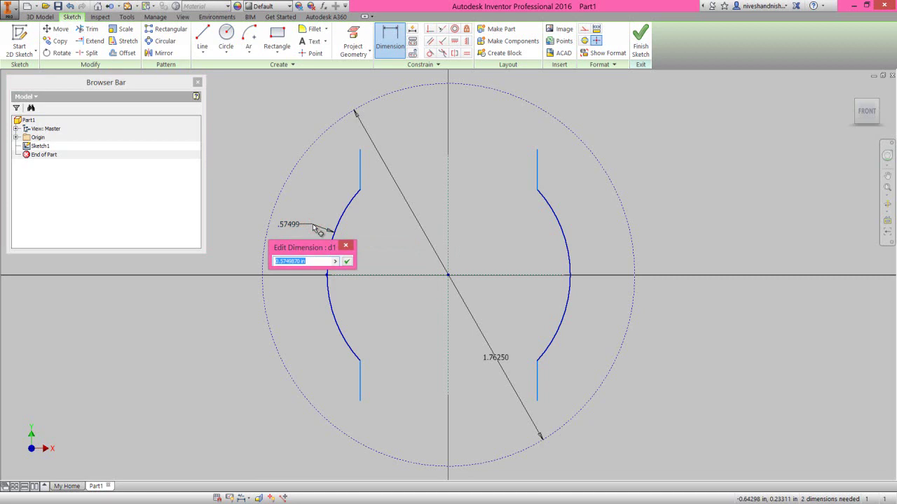
type(".5")
key("Return")
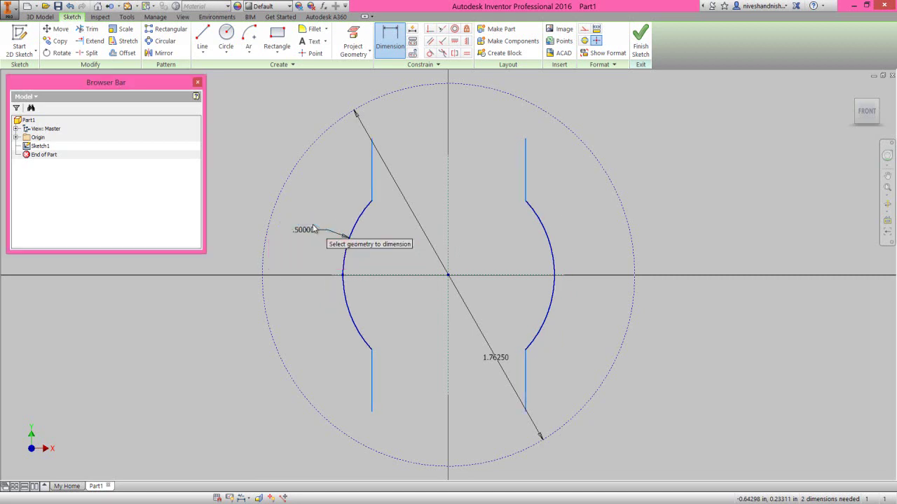
right_click(344, 172)
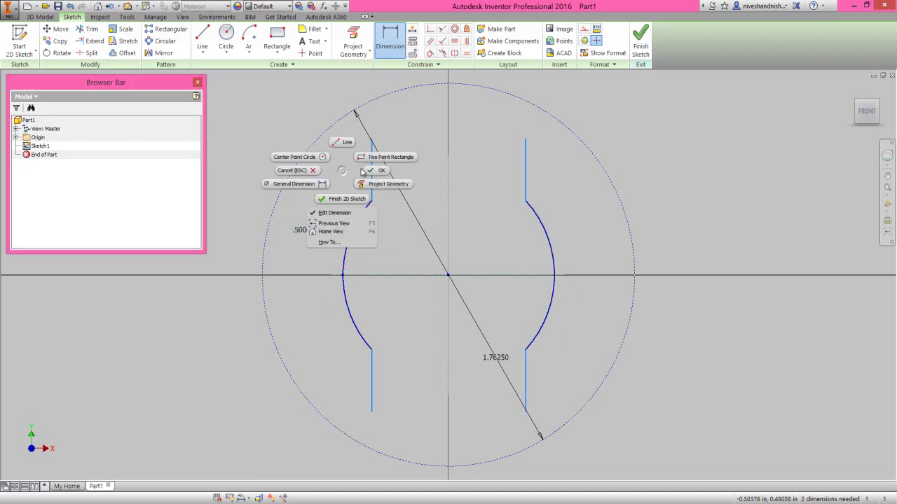
left_click(368, 172)
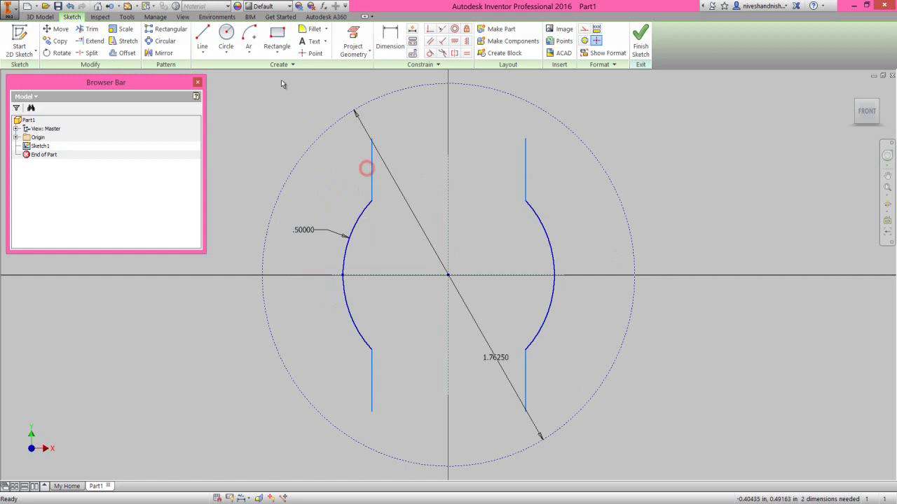
Draw a three-point arc joining the upper ends of the two vertical lines, bulging upward with a radius of about 0.66 in.
left_click(250, 53)
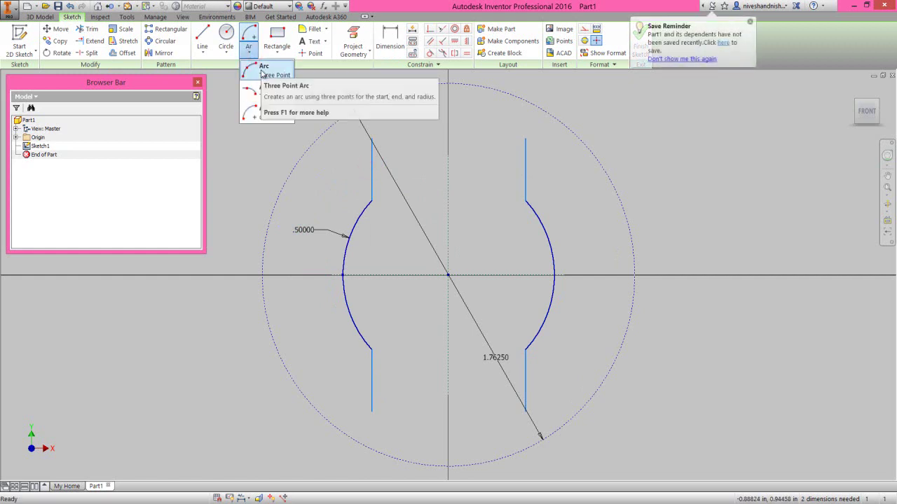
left_click(263, 73)
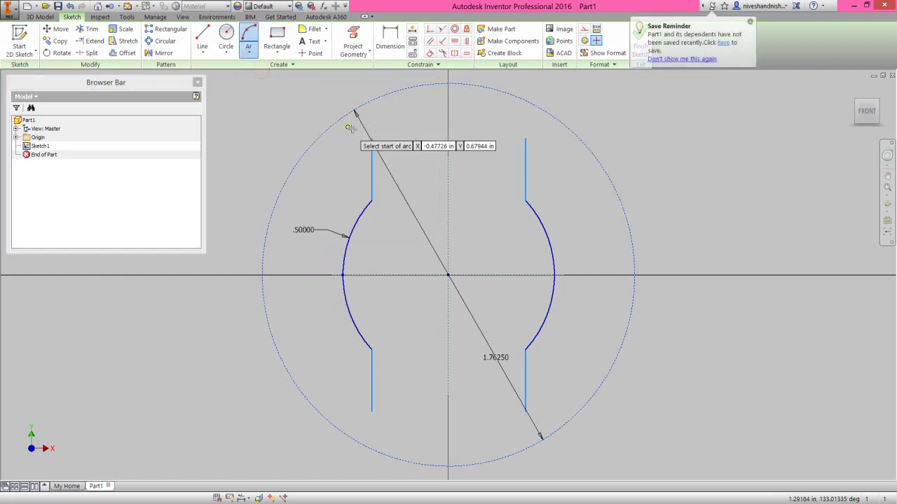
left_click(371, 137)
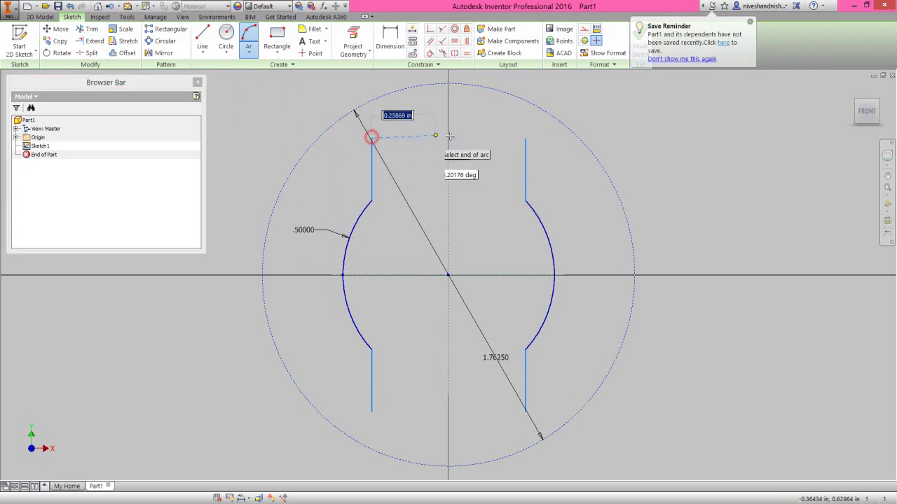
left_click(526, 137)
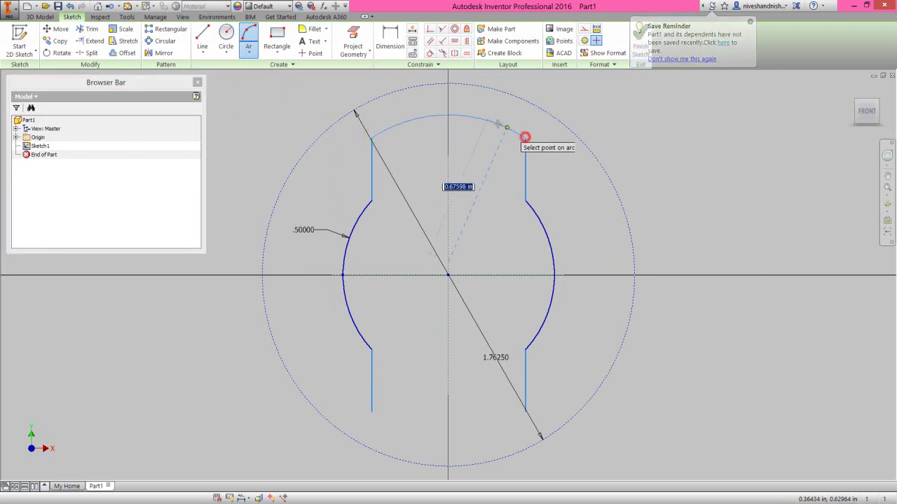
left_click(487, 120)
right_click(488, 120)
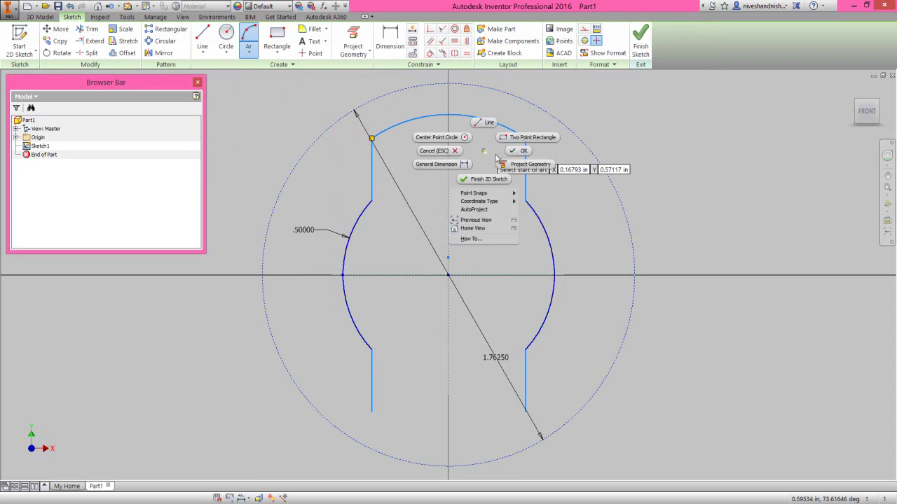
left_click(513, 152)
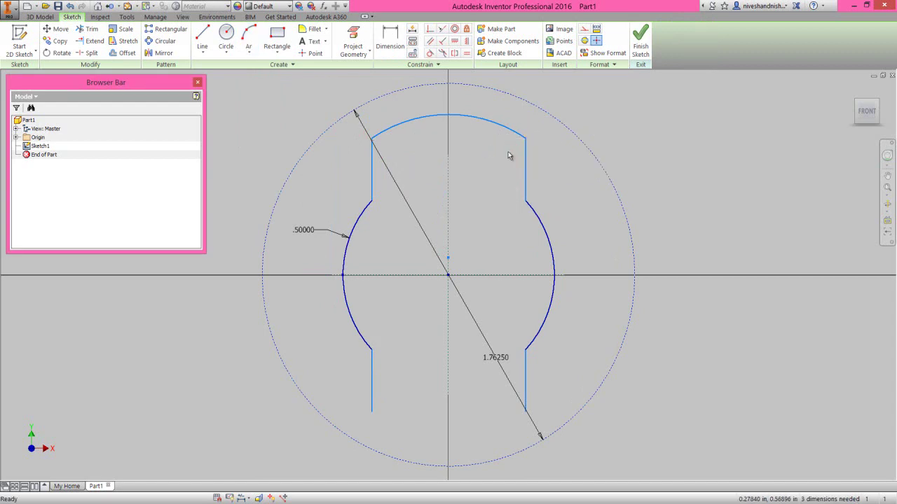
Dimension the upper arc as a diameter and set it to 0.5 in.
right_click(486, 142)
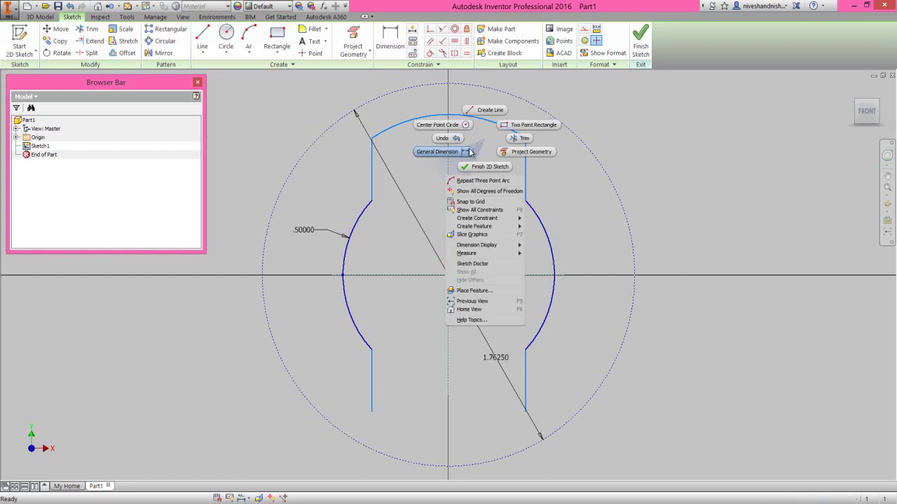
left_click(459, 148)
left_click(427, 116)
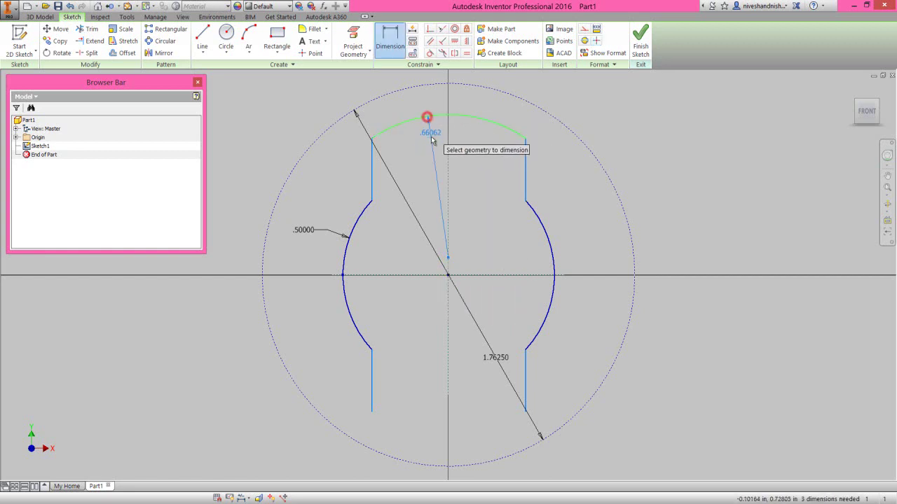
right_click(429, 149)
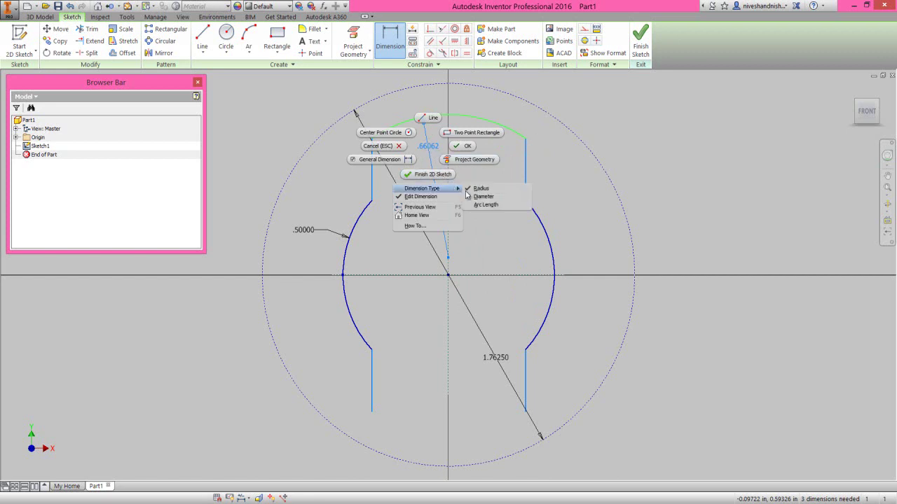
left_click(478, 197)
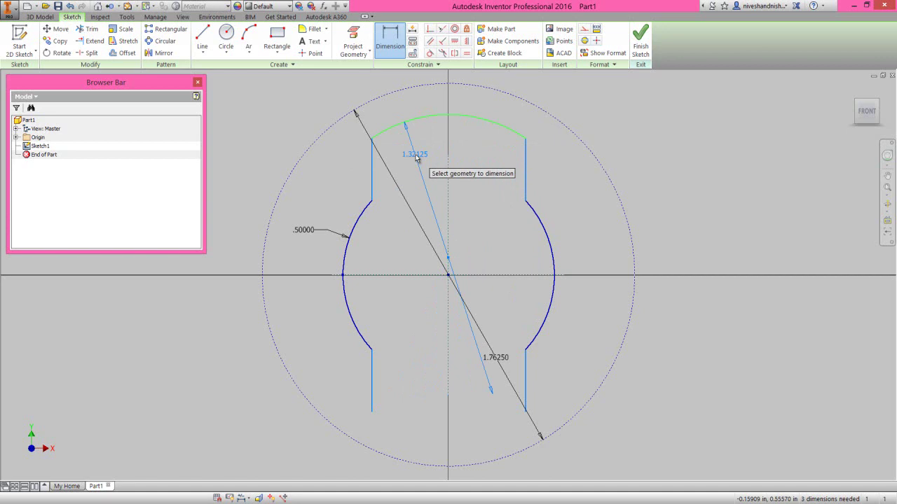
left_click(417, 158)
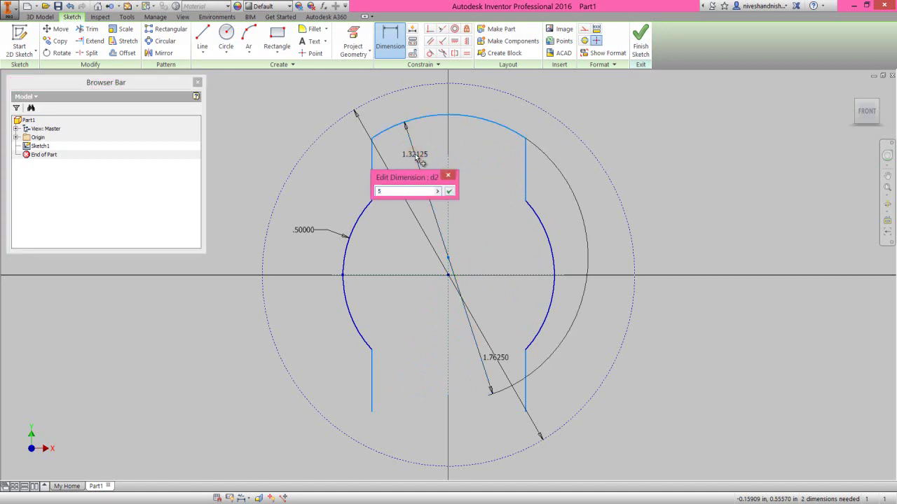
type(".5")
key("Return")
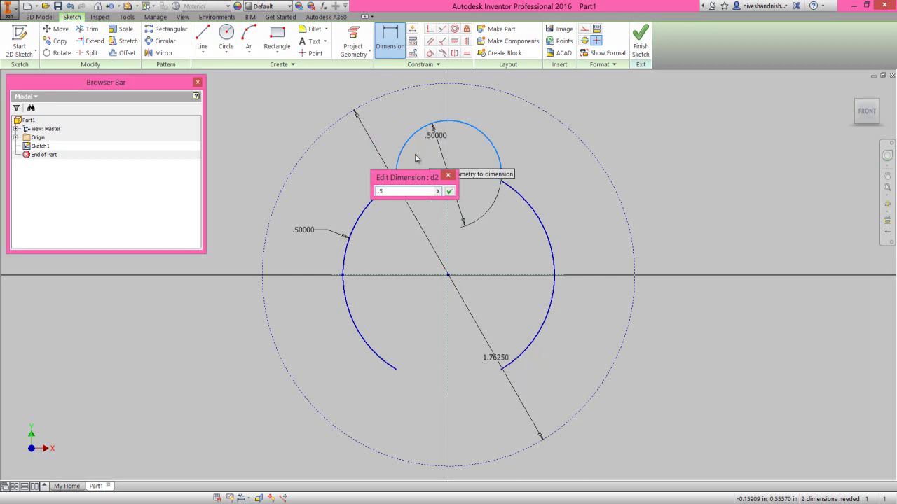
right_click(512, 230)
left_click(537, 231)
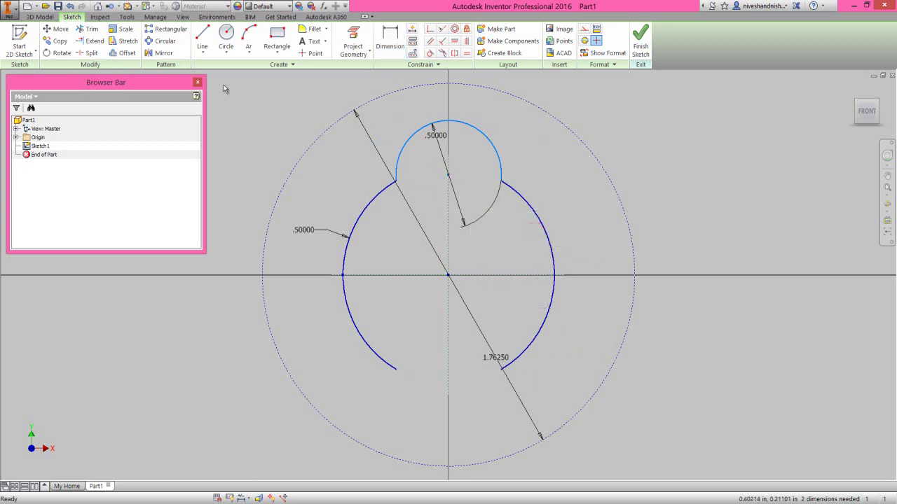
Mirror the upper arc across the projected horizontal axis to close the lower end of the profile.
left_click(164, 52)
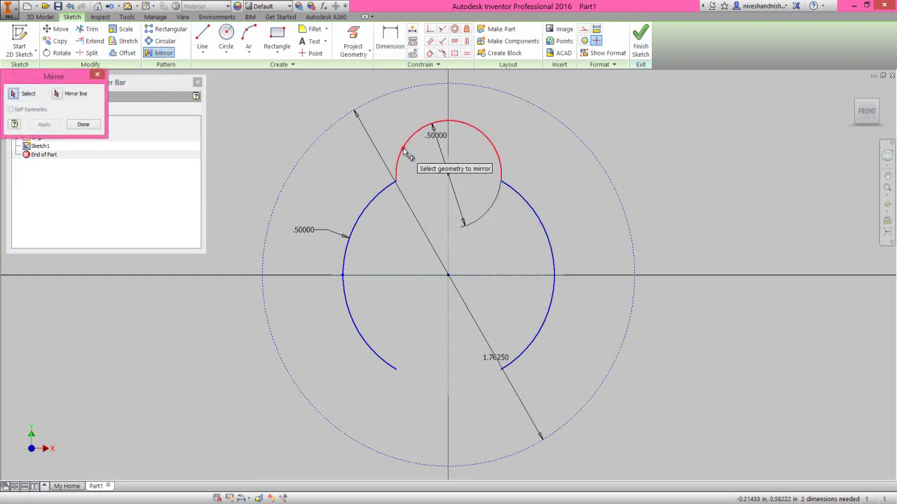
left_click(404, 149)
left_click(57, 93)
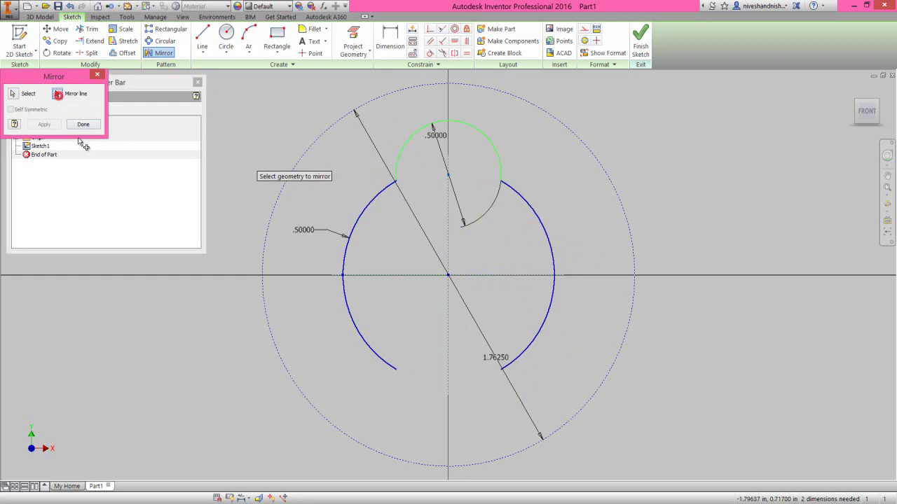
left_click(365, 274)
right_click(384, 239)
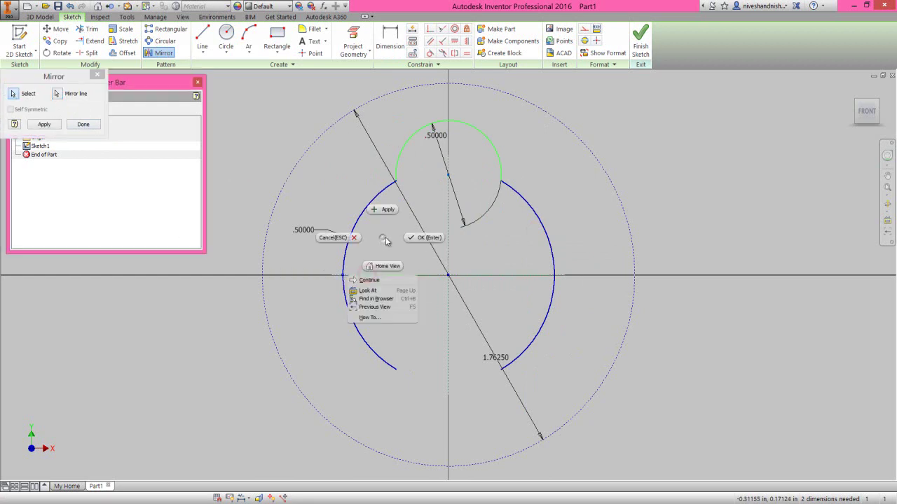
left_click(416, 239)
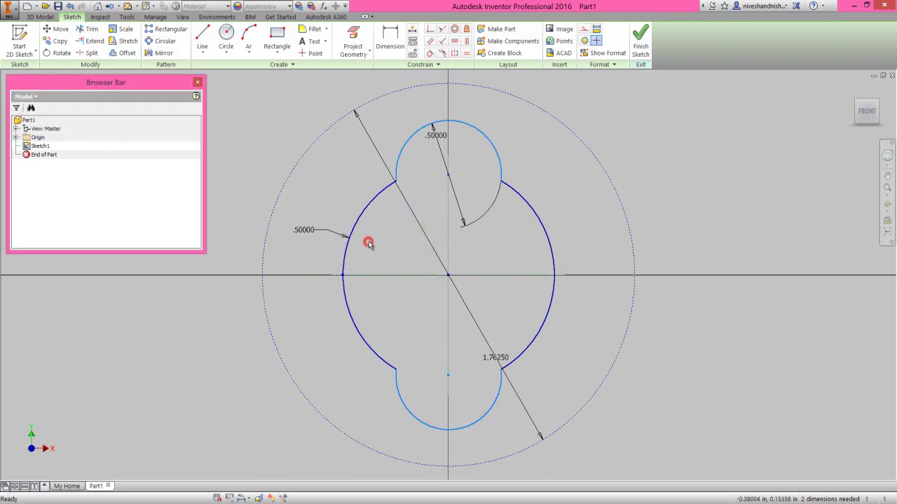
Apply tangent constraints between the upper arc and the construction circle, and between the upper arc and the upper left vertical line.
left_click(430, 56)
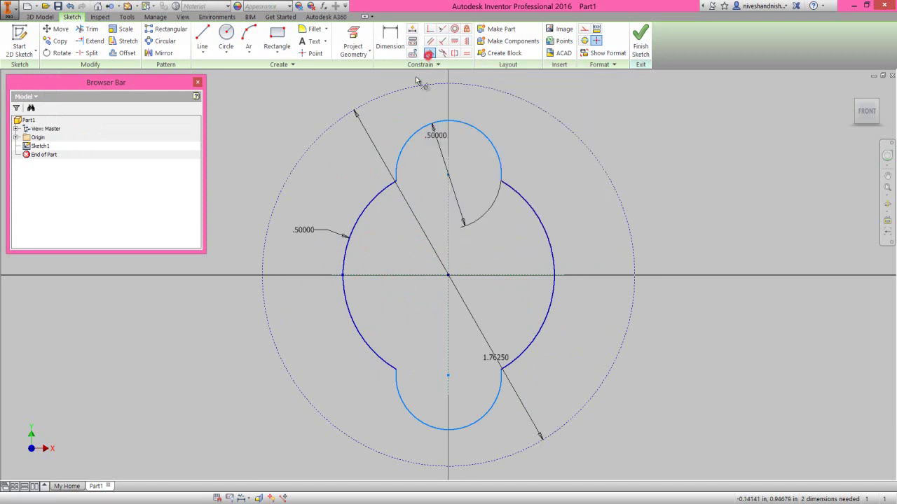
left_click(415, 132)
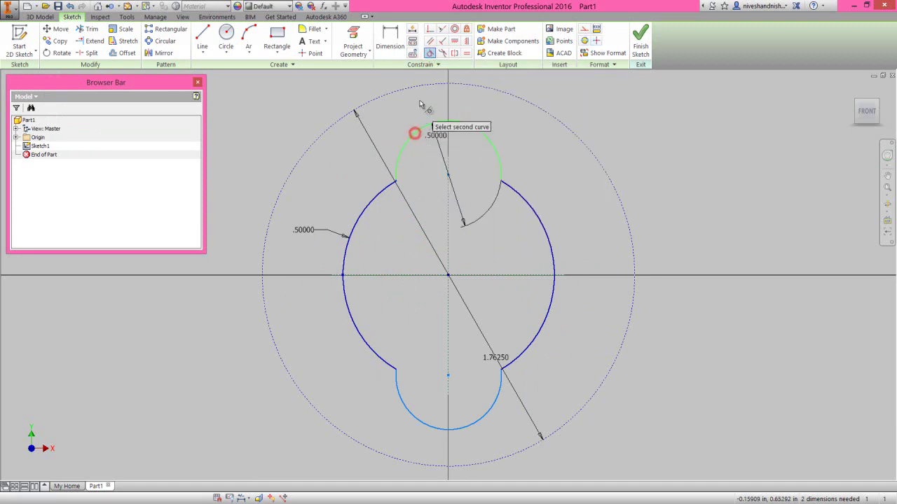
left_click(417, 91)
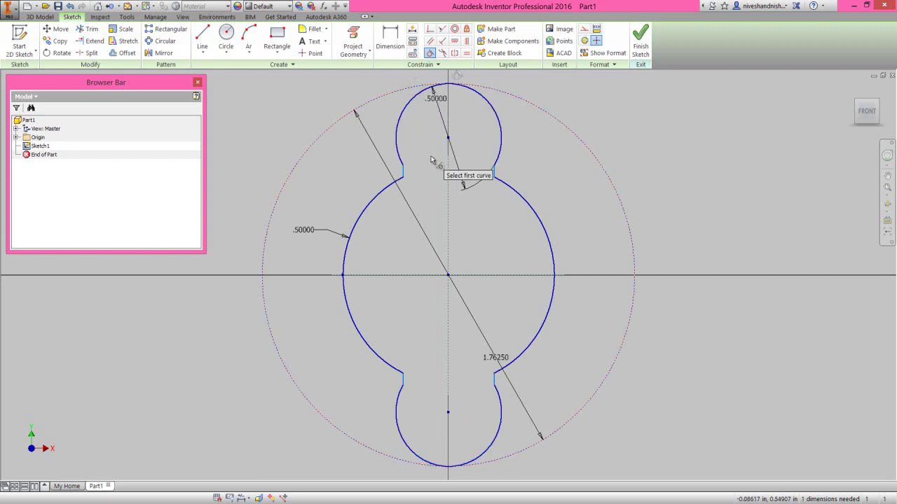
left_click(403, 172)
left_click(397, 154)
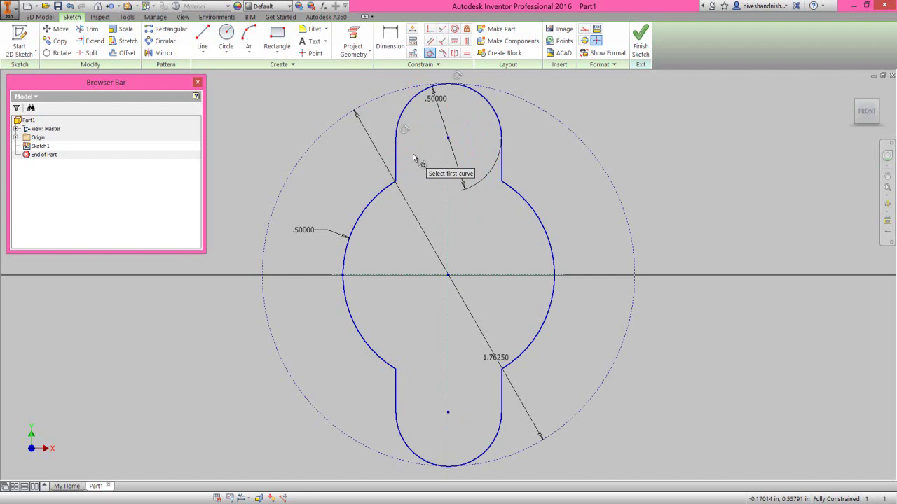
right_click(413, 158)
left_click(439, 150)
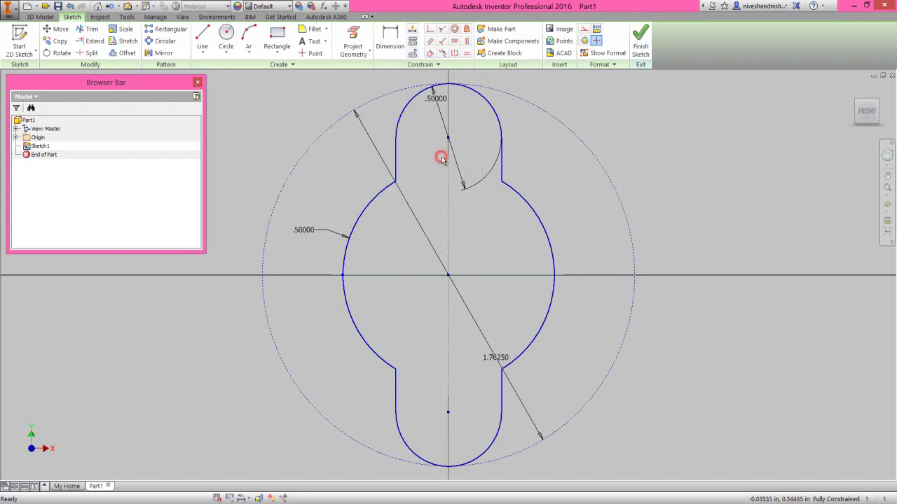
Finish the sketch and extrude the closed profile symmetrically to a total distance of 0.5625 in.
left_click(641, 40)
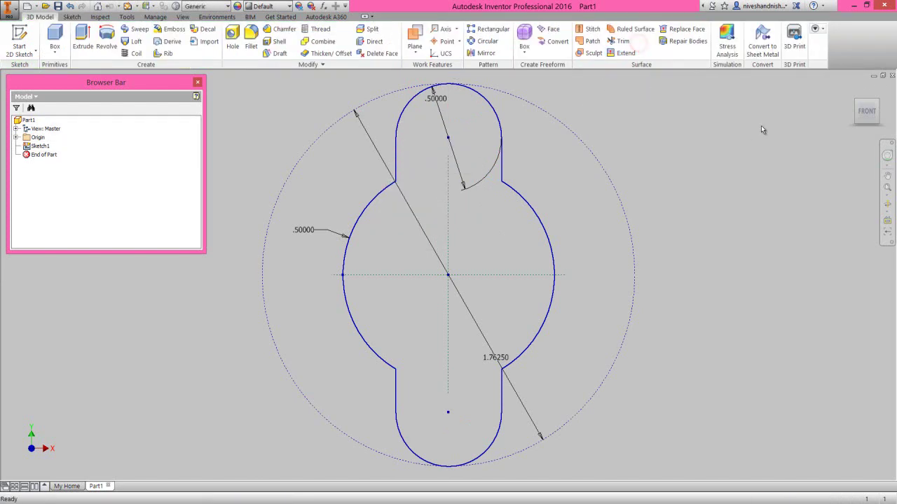
left_click(879, 103)
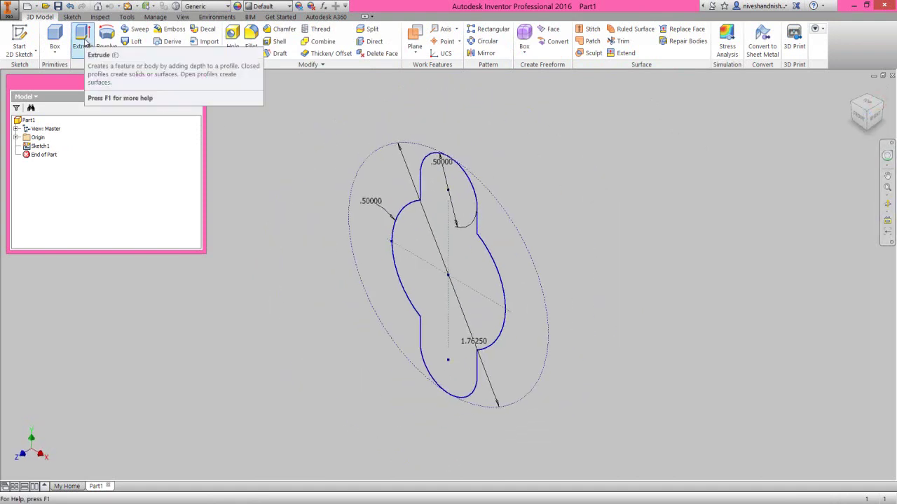
left_click(83, 41)
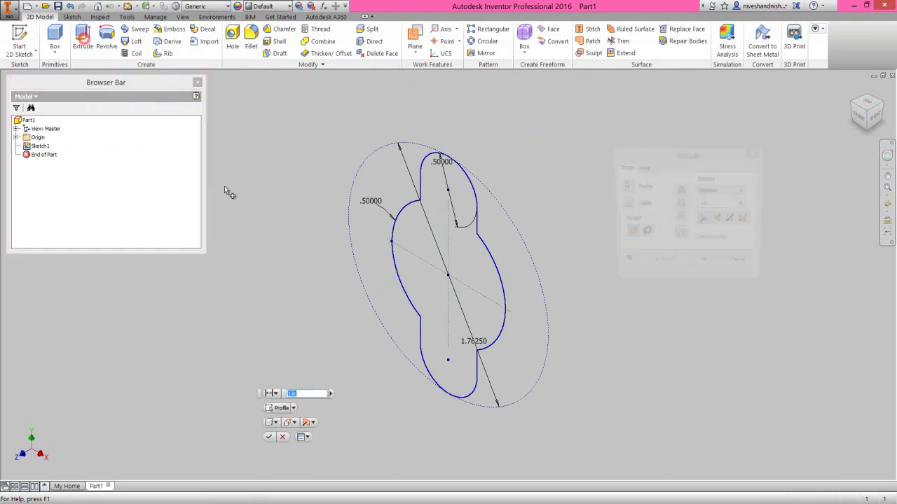
left_click(699, 151)
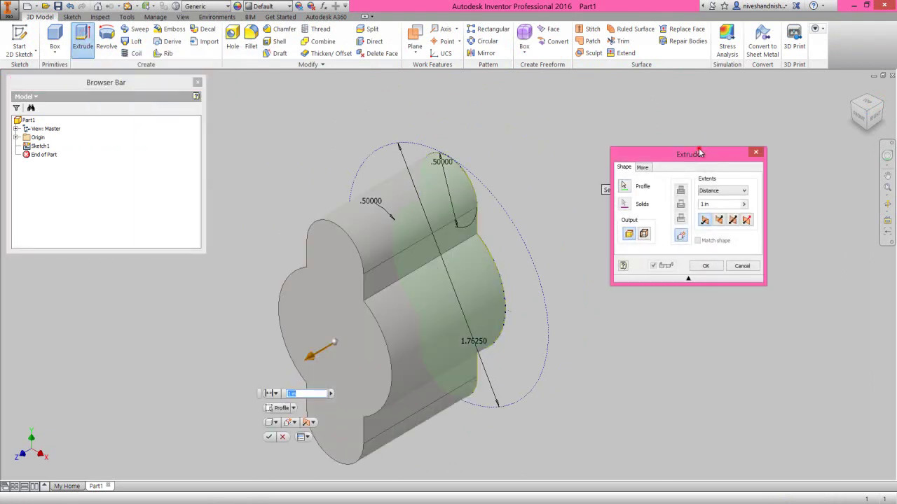
left_click(733, 221)
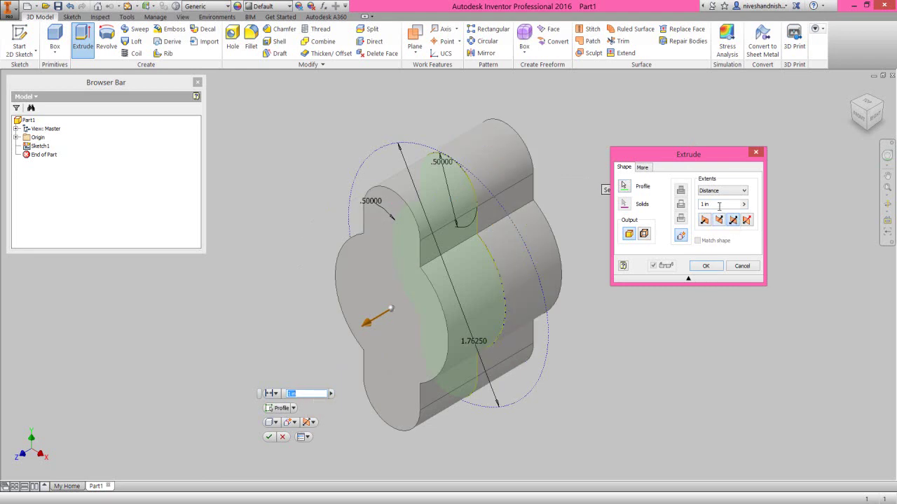
left_click(717, 207)
left_click(715, 268)
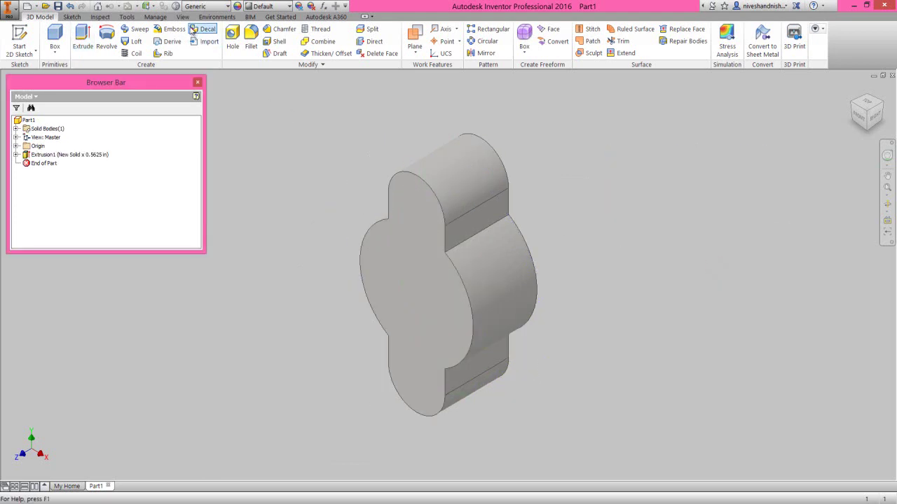
Import a custom lighting style file and make Copy of Two Lights-1 the active lighting style.
left_click(182, 17)
left_click(184, 54)
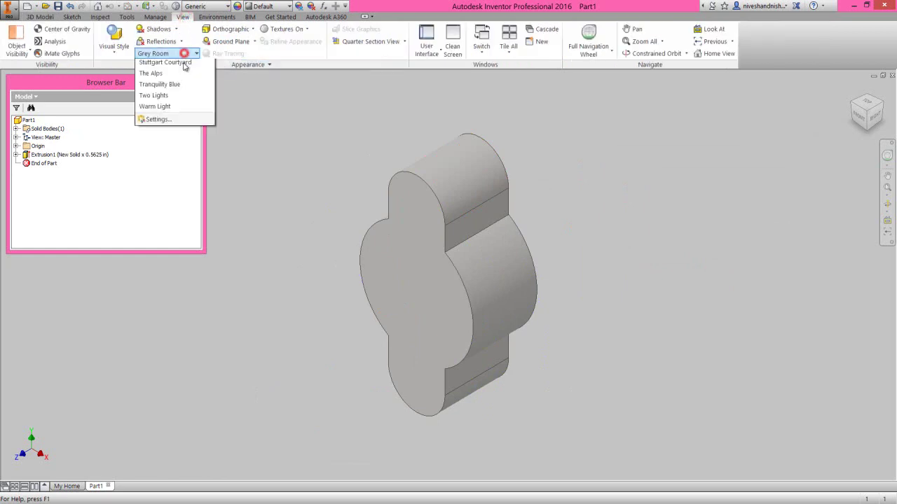
left_click(176, 301)
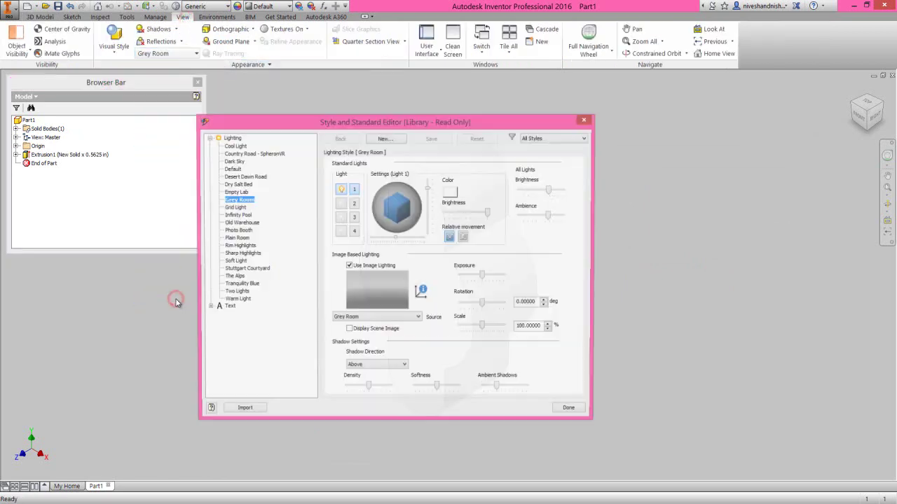
left_click(237, 413)
left_click(564, 199)
double_click(564, 199)
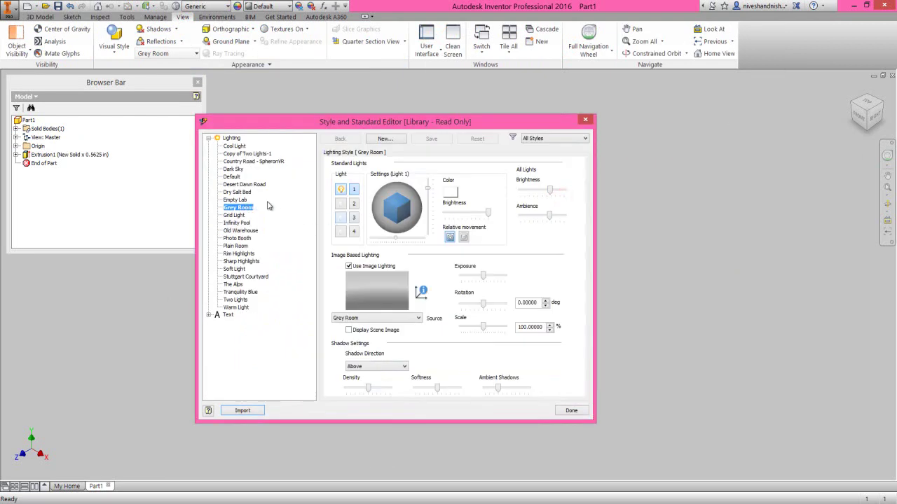
left_click(246, 154)
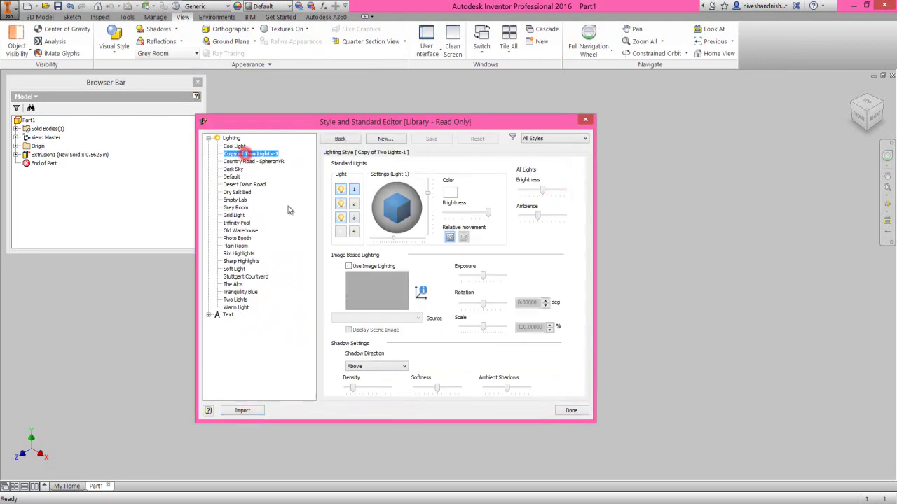
left_click(580, 409)
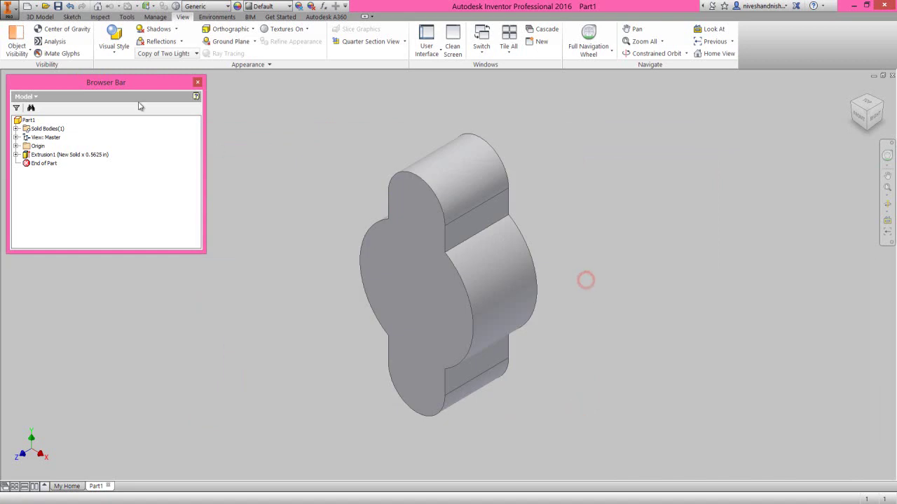
left_click(51, 18)
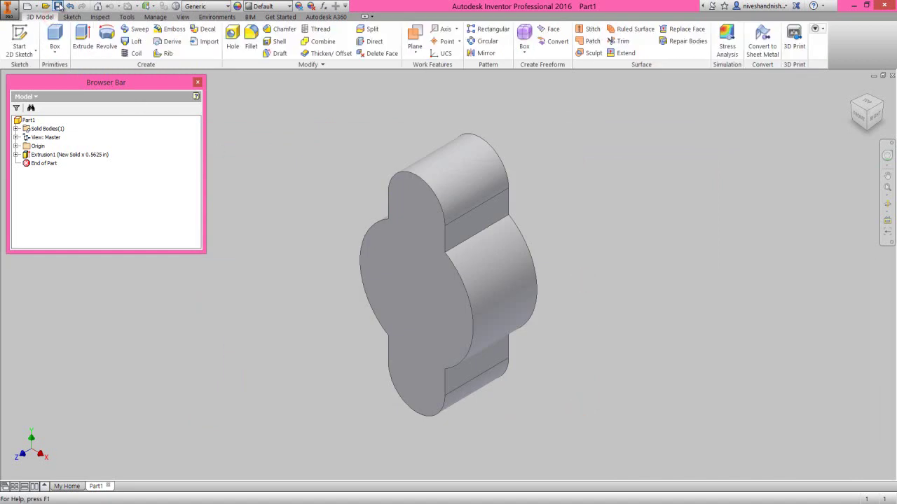
Save the part under the file name Front Hub Carrier L.
left_click(59, 7)
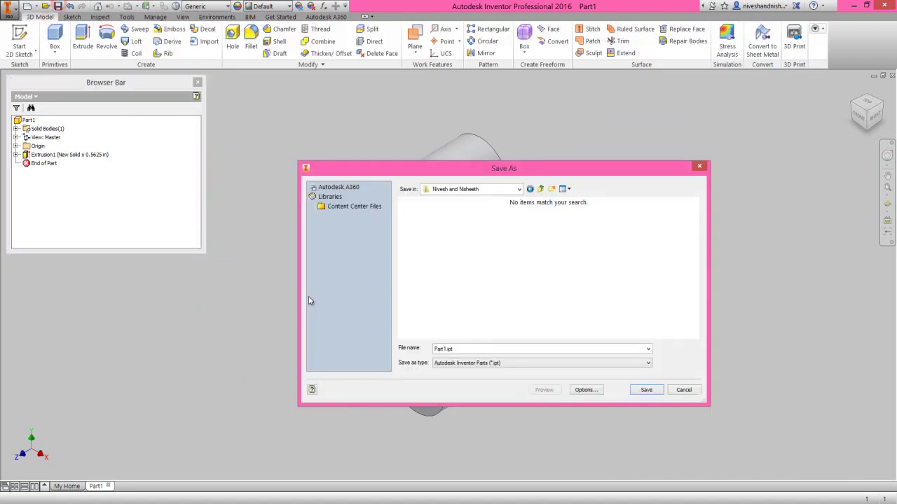
double_click(460, 349)
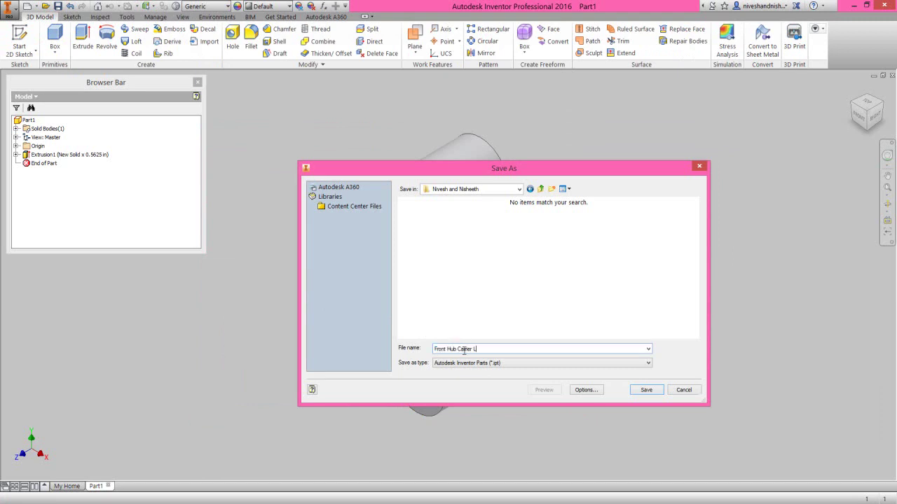
left_click(645, 391)
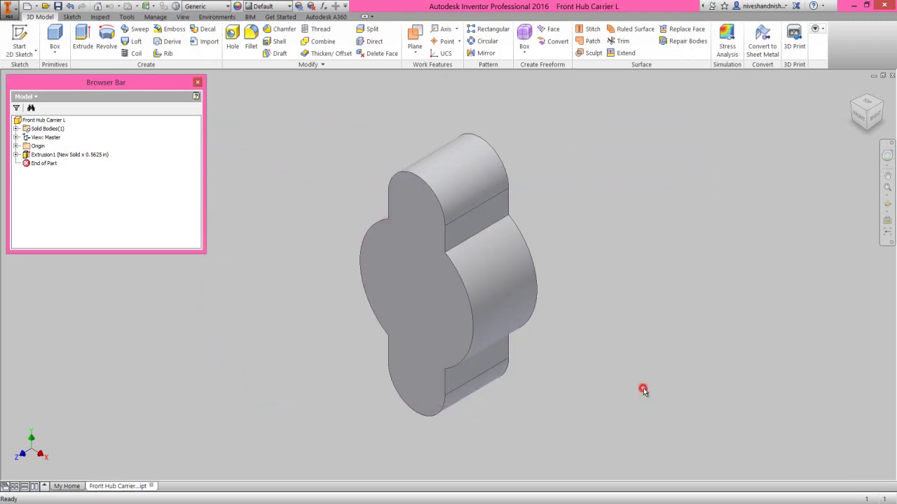
left_click(643, 391)
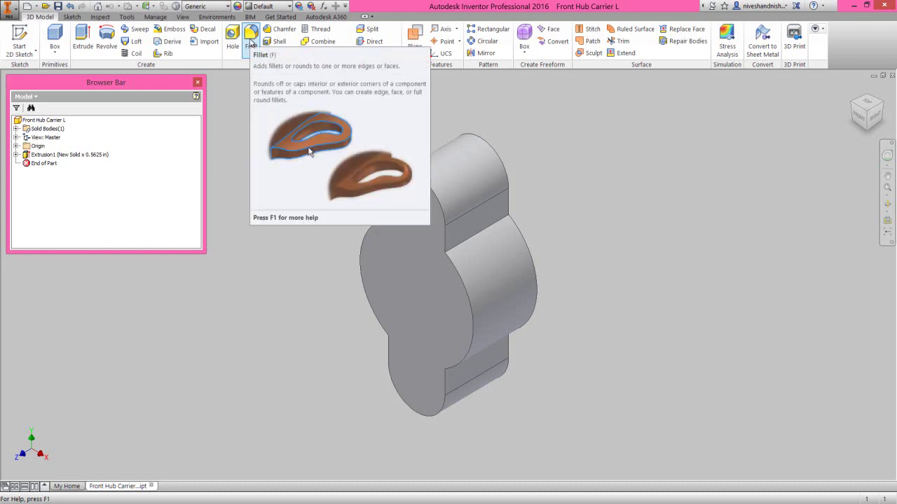
Fillet the four inner corner edges between the central body and the end lobes with a 0.25 in radius, and save the part.
left_click(251, 39)
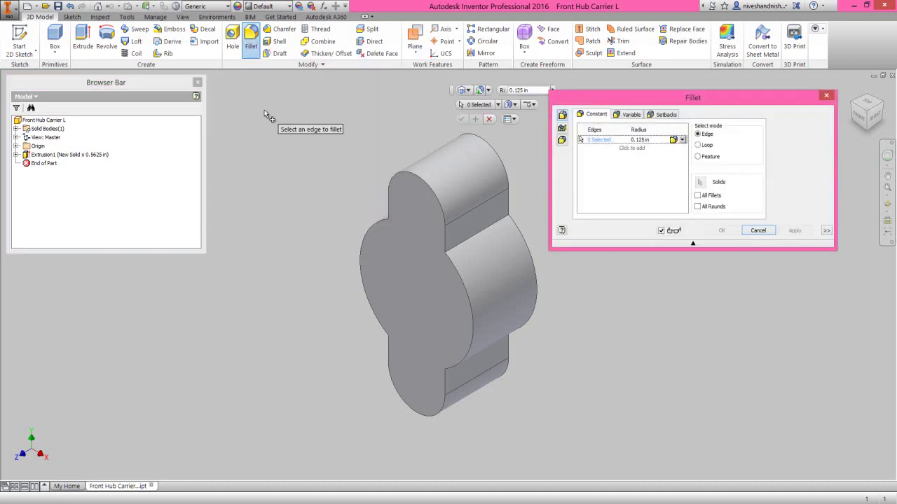
left_click(464, 241)
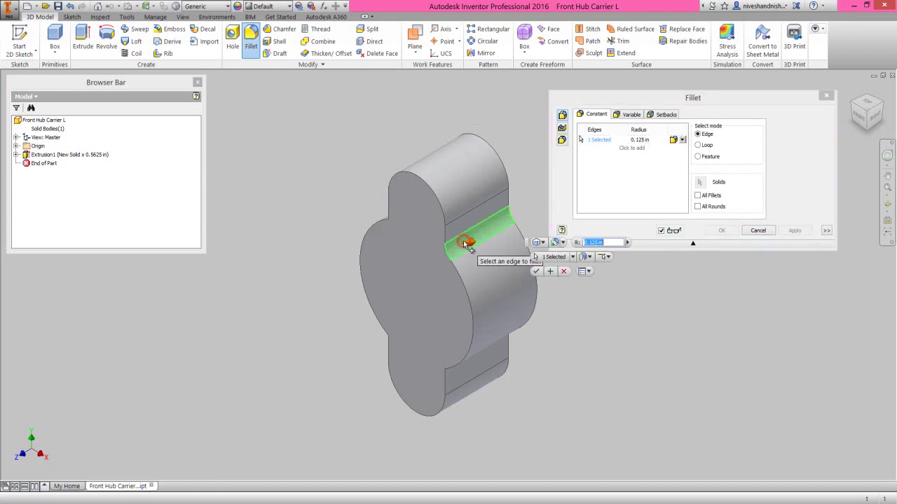
left_click(479, 350)
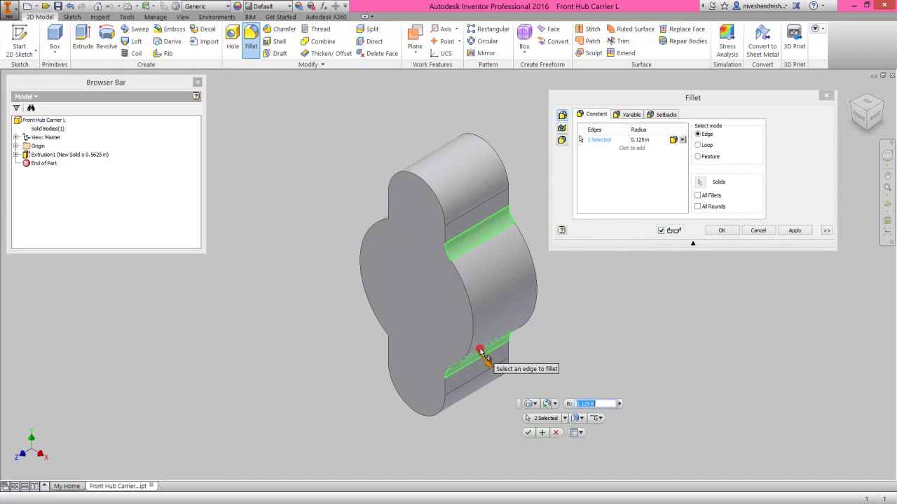
left_click(394, 217)
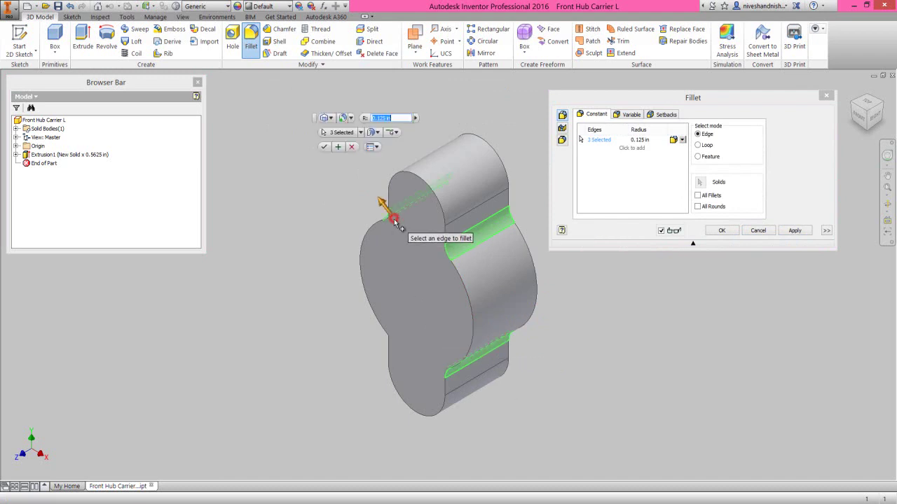
left_click(392, 332)
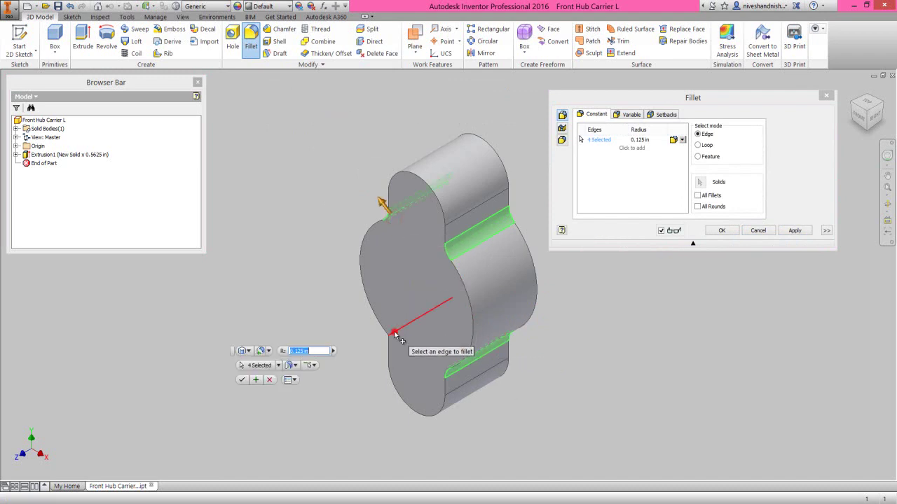
left_click(641, 140)
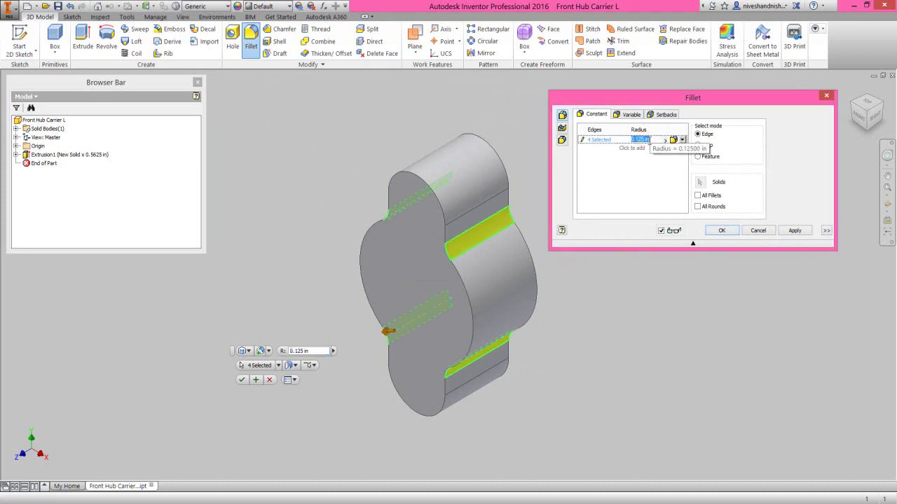
type("25")
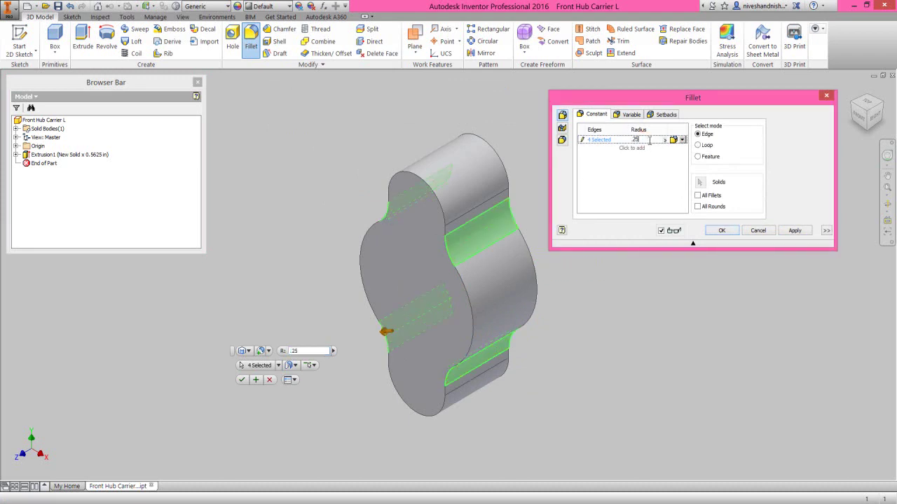
left_click(721, 230)
left_click(657, 270)
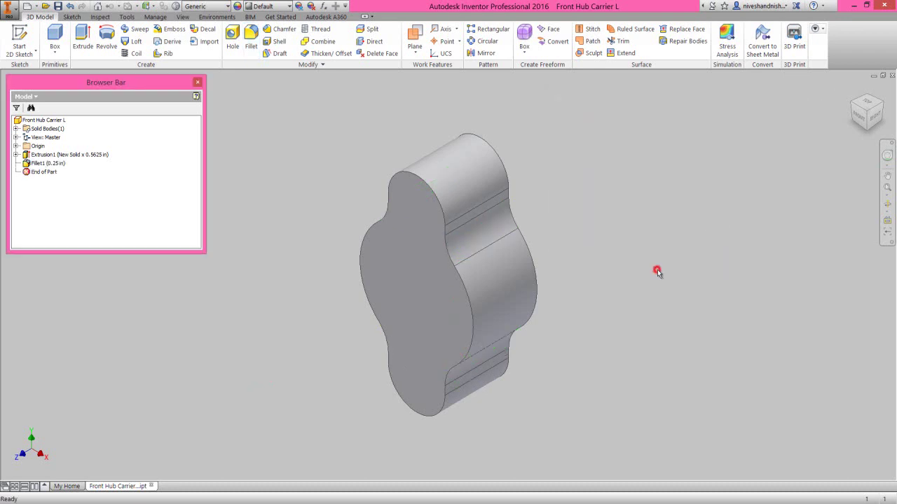
left_click(57, 6)
left_click(300, 181)
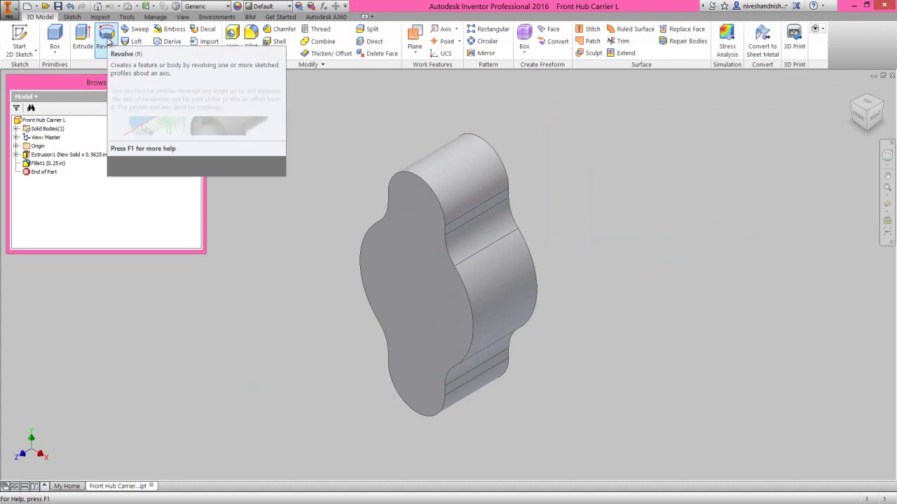
Start a sketch for a revolved feature on the front face and project the lower lobe's rounded edge into it.
left_click(107, 40)
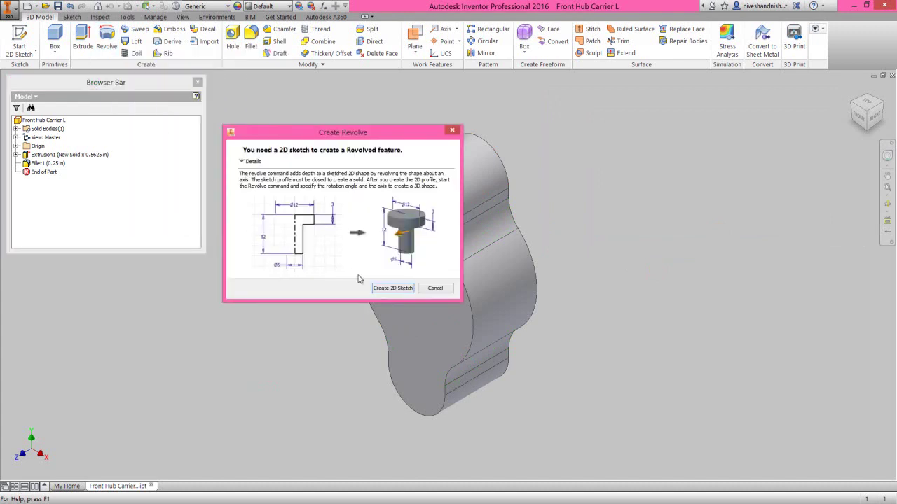
left_click(400, 288)
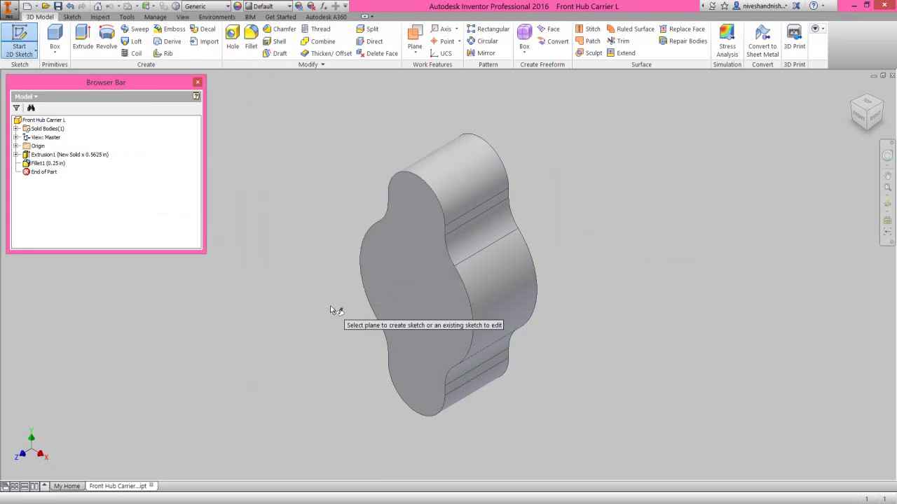
left_click(411, 386)
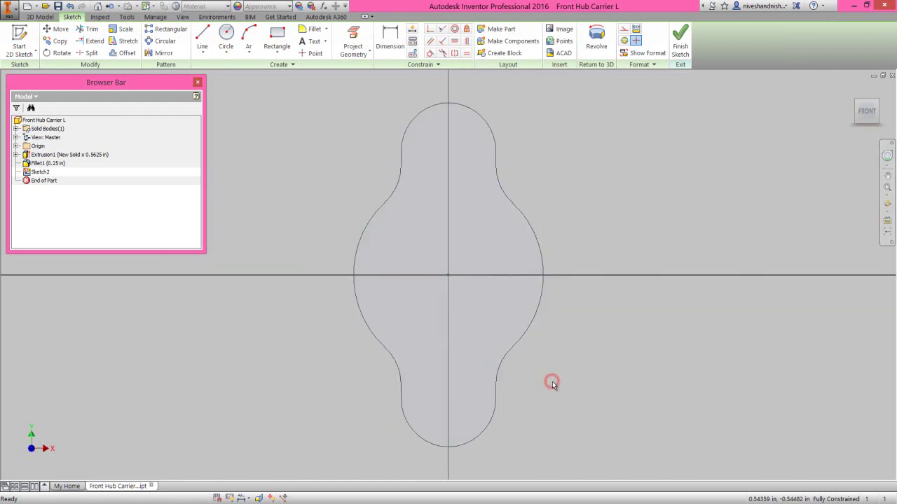
right_click(589, 176)
left_click(609, 190)
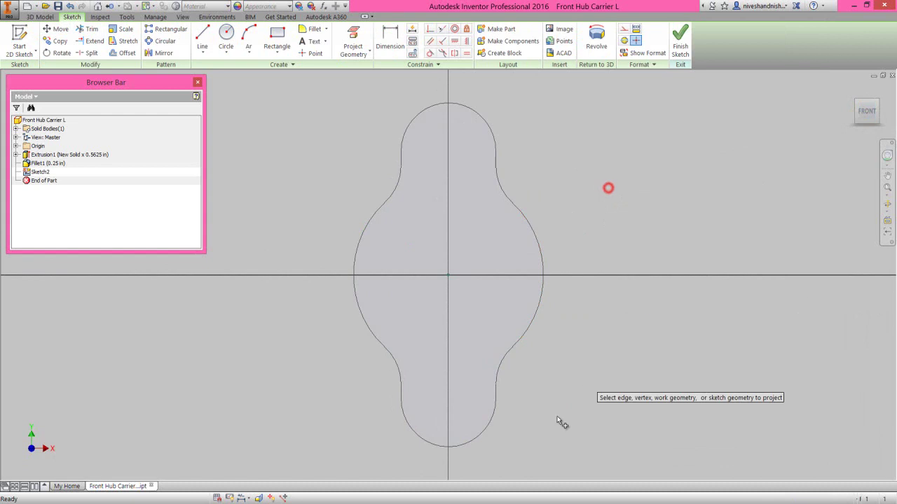
left_click(471, 441)
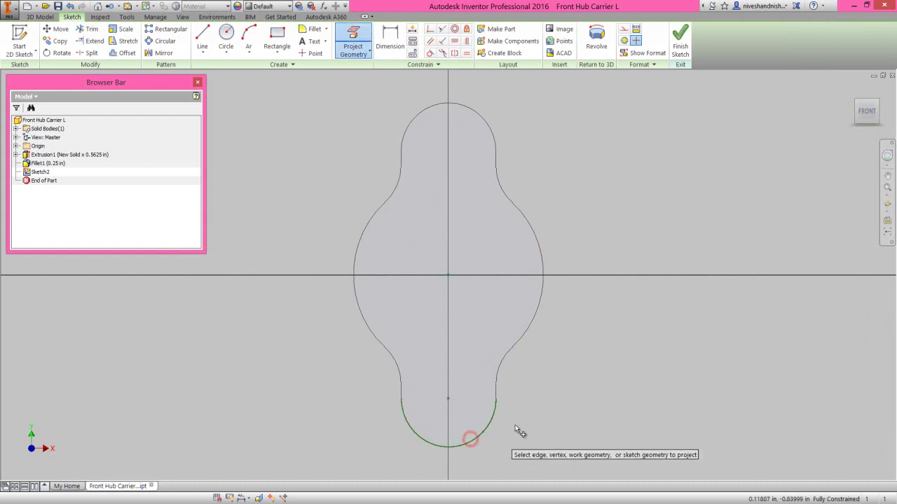
Draw a horizontal centerline connecting the two endpoints of the projected lower arc.
right_click(534, 384)
left_click(535, 355)
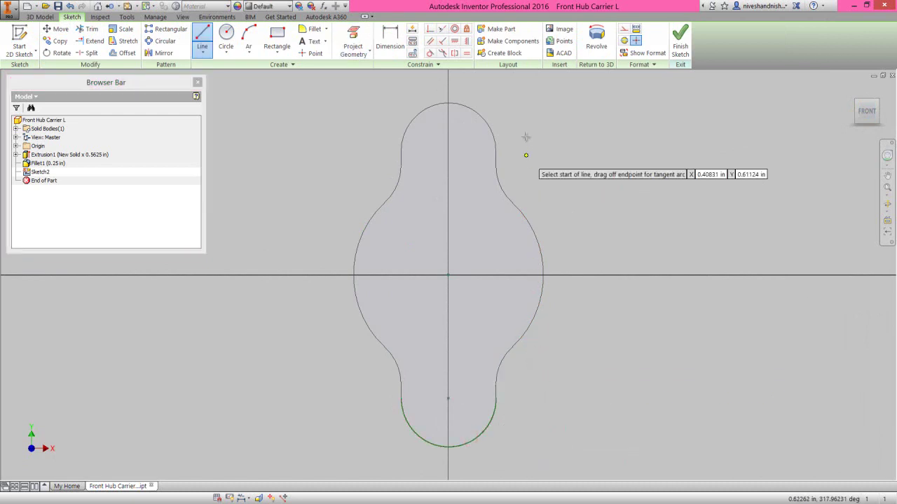
left_click(624, 41)
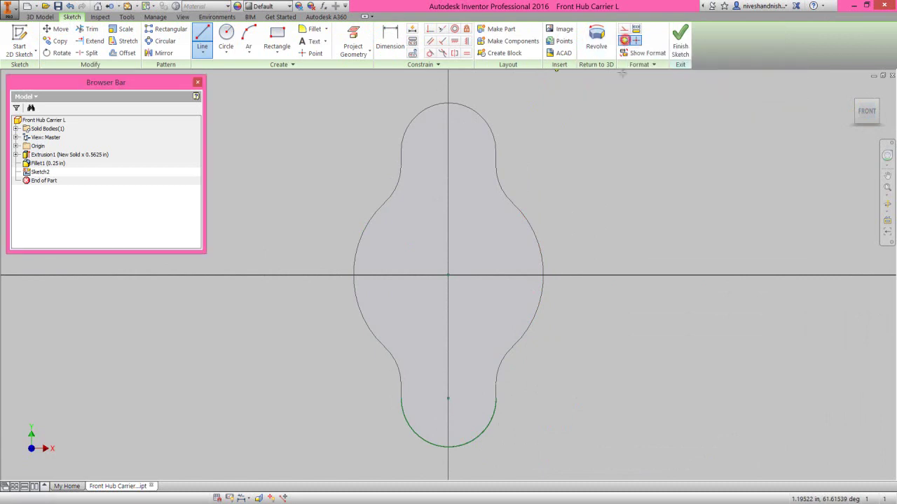
left_click(402, 398)
left_click(496, 398)
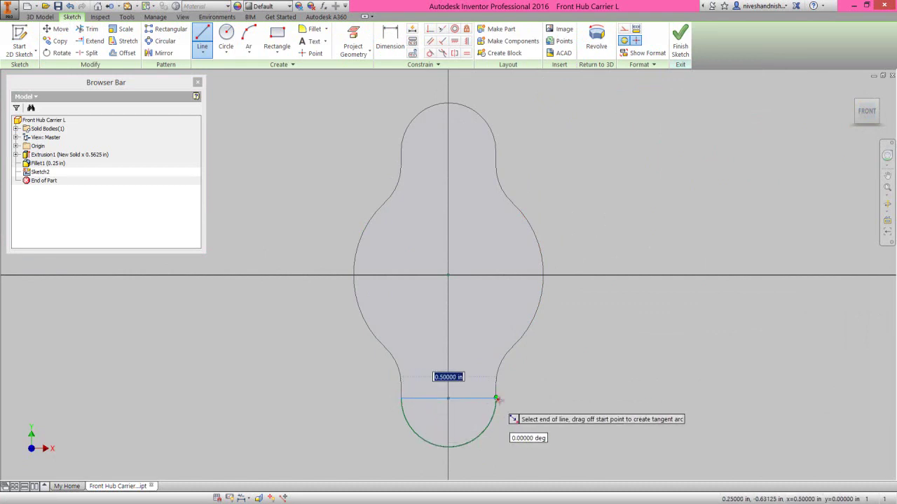
right_click(547, 344)
left_click(573, 341)
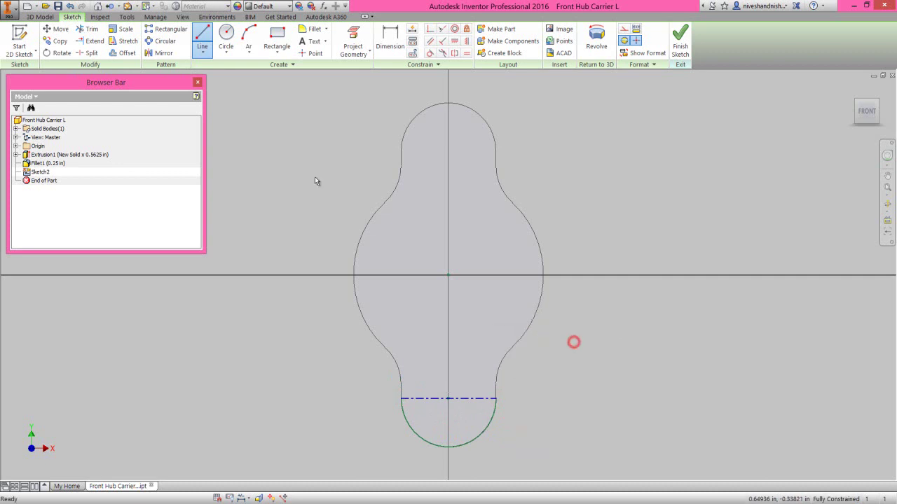
Draw a center-point semicircular arc with about 0.165 in radius below the centerline, centered on its midpoint, inside the projected arc.
left_click(249, 49)
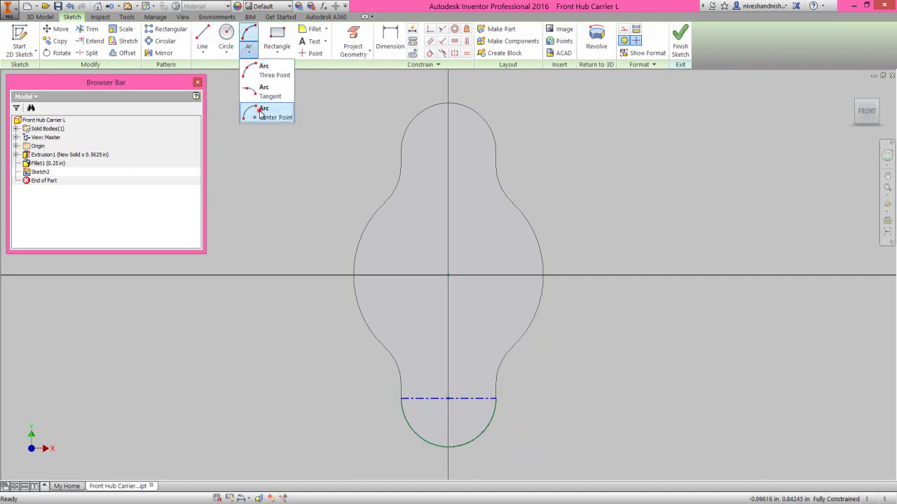
left_click(261, 114)
left_click(448, 398)
left_click(417, 398)
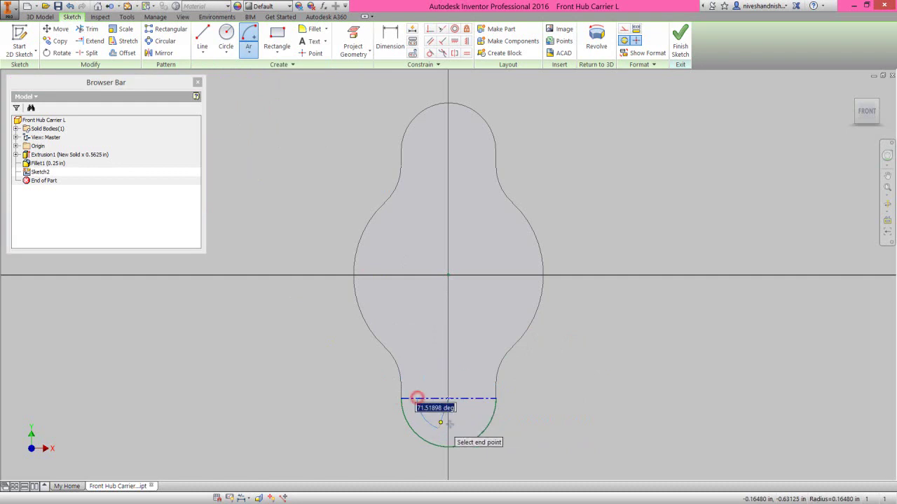
left_click(479, 398)
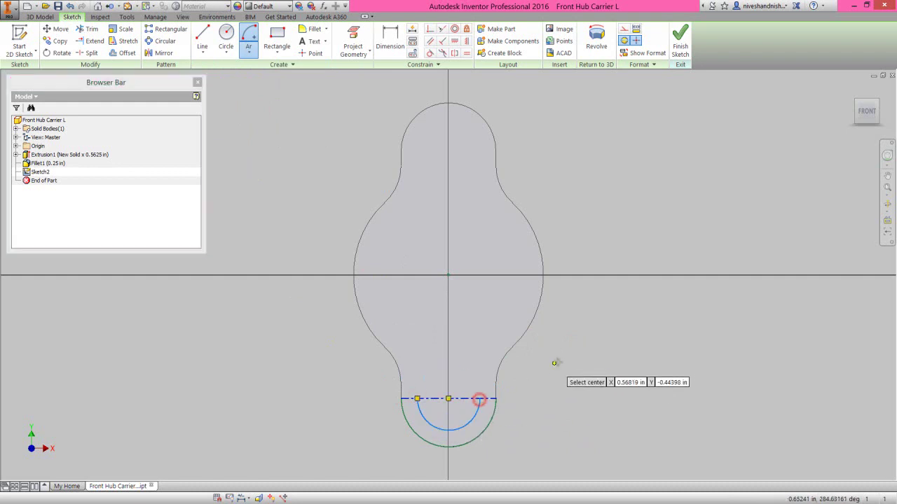
Dimension the inner arc as a diameter and set it to 0.325 in.
right_click(558, 361)
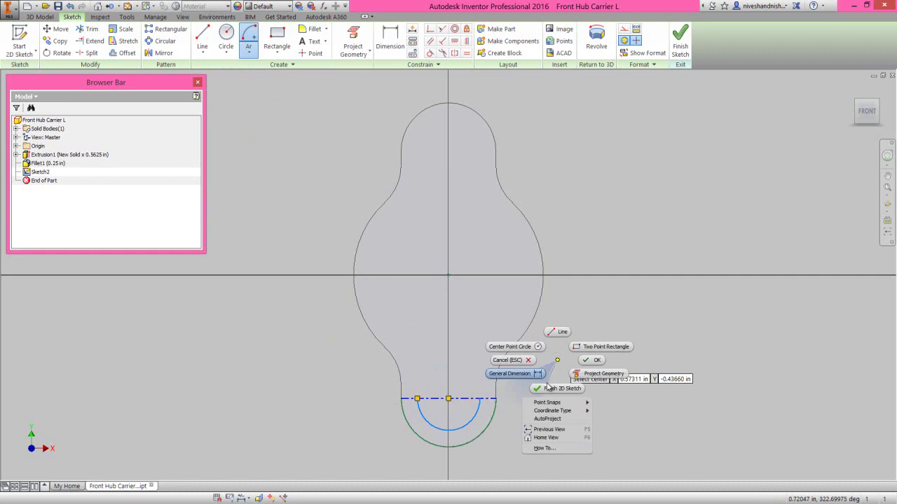
left_click(528, 372)
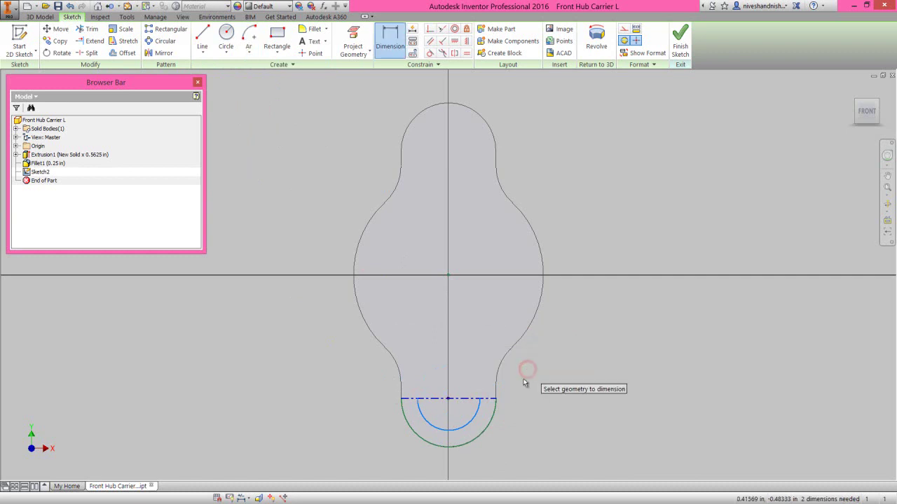
left_click(456, 427)
right_click(457, 417)
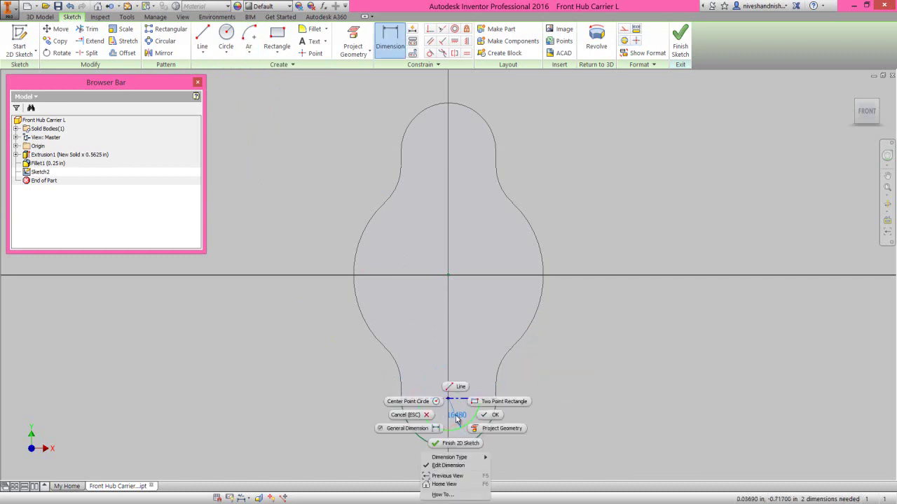
mouse_move(462, 457)
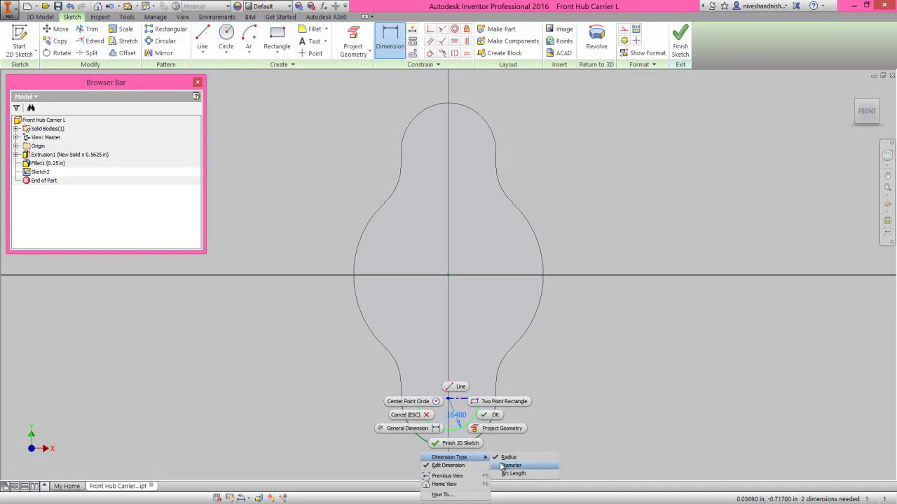
left_click(504, 466)
left_click(465, 415)
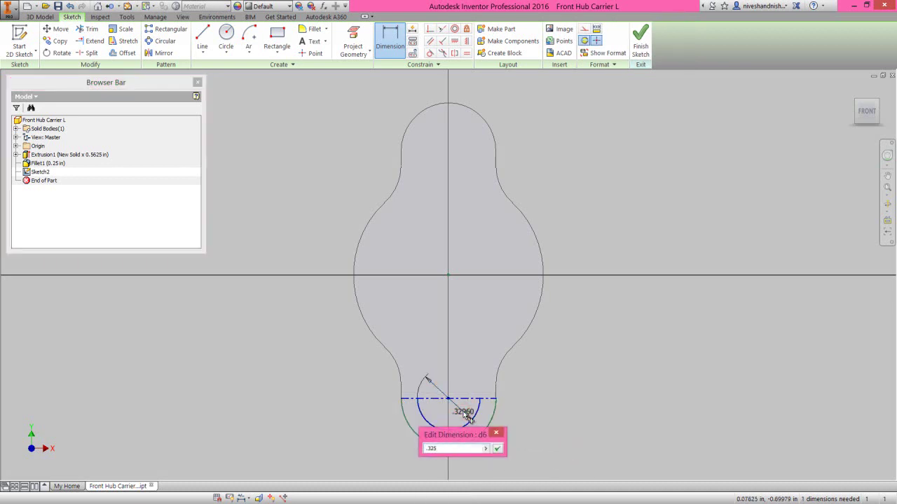
key("Return")
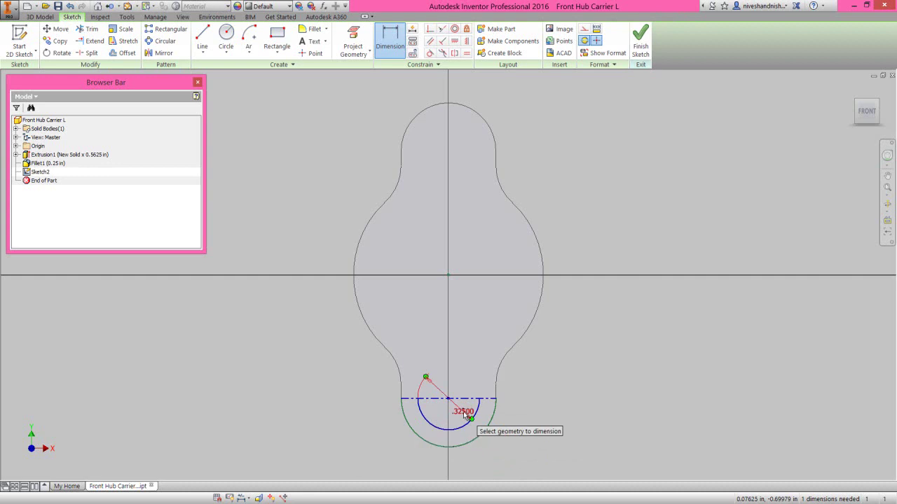
right_click(580, 371)
left_click(609, 372)
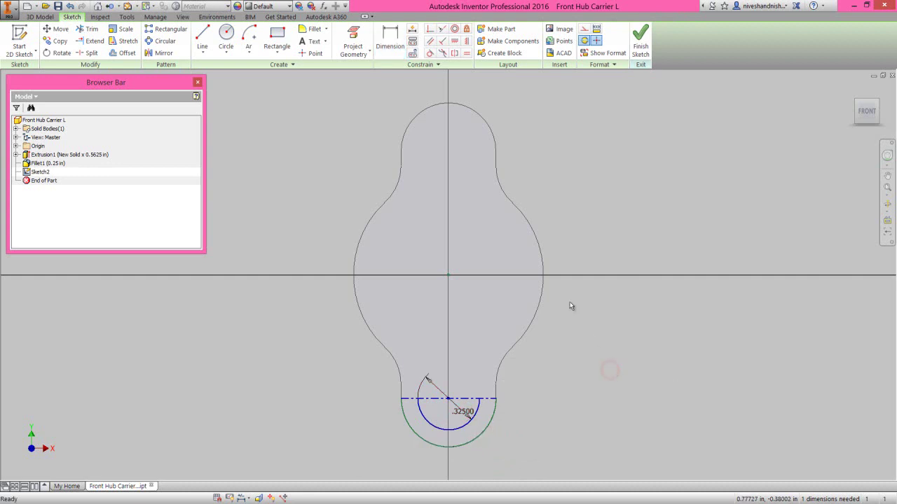
Apply a coincident constraint between the inner arc's endpoint and the centerline.
left_click(429, 29)
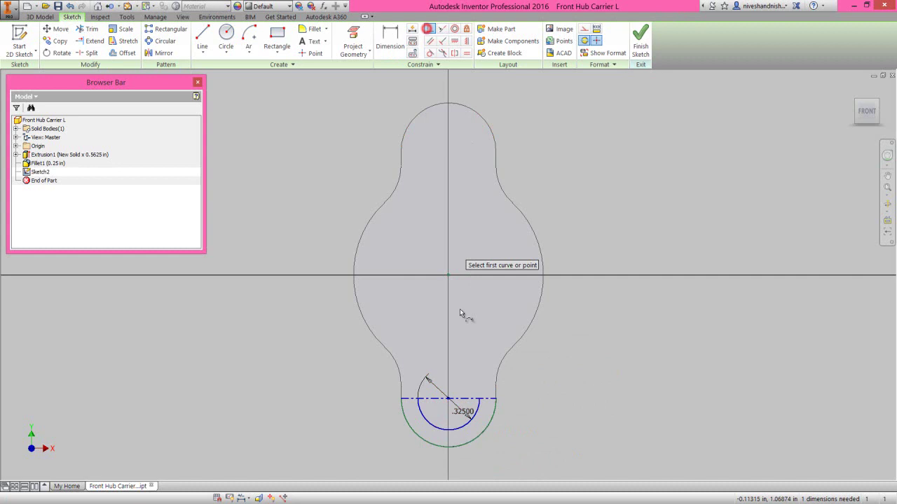
left_click(479, 405)
left_click(478, 399)
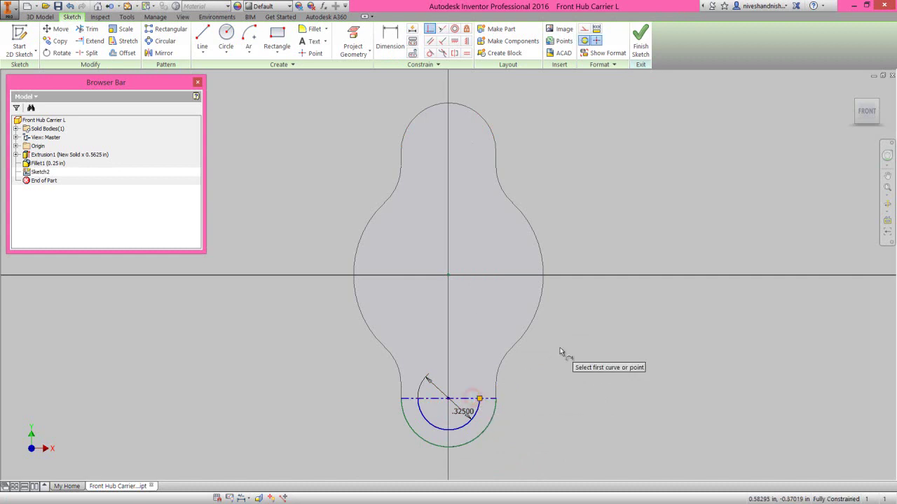
right_click(558, 349)
left_click(600, 348)
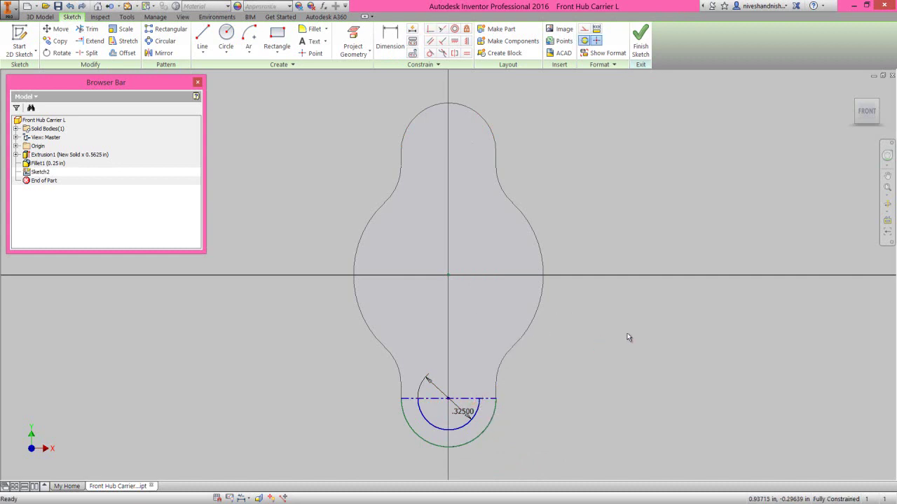
Finish the sketch and revolve the half-ring profile fully around the centerline, joining it to the body.
left_click(640, 41)
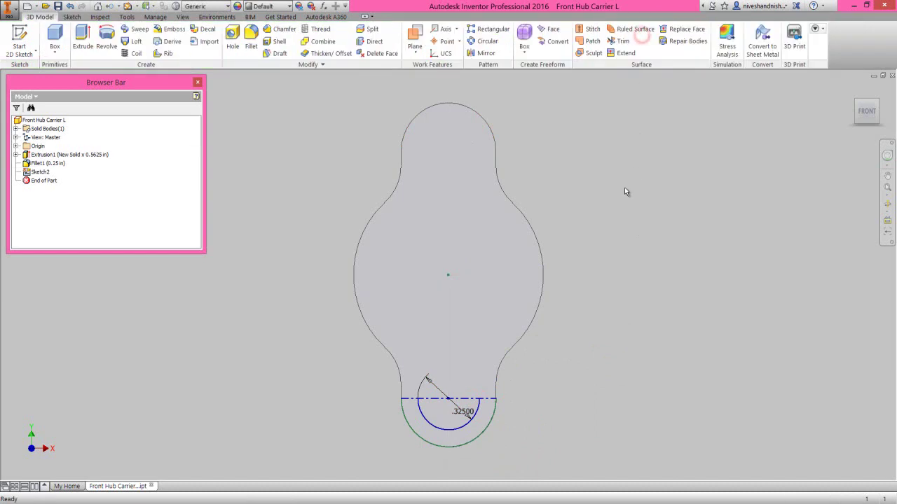
left_click(107, 35)
left_click(414, 419)
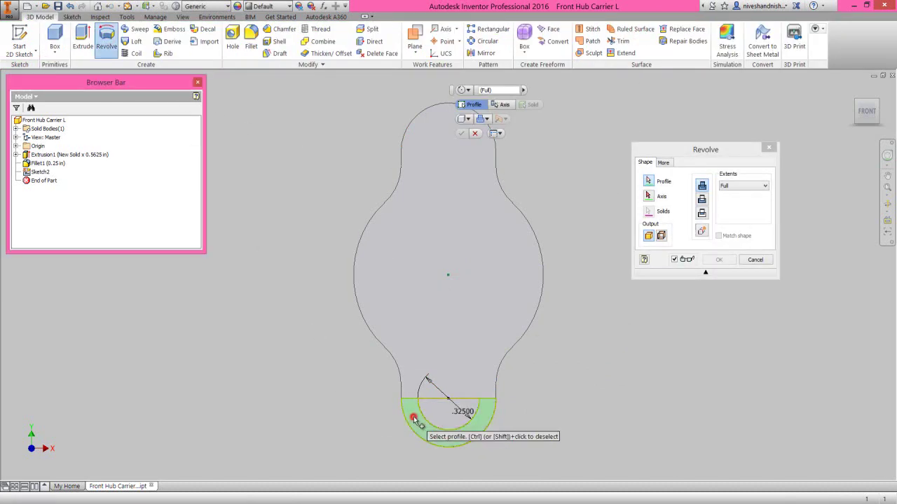
left_click(648, 196)
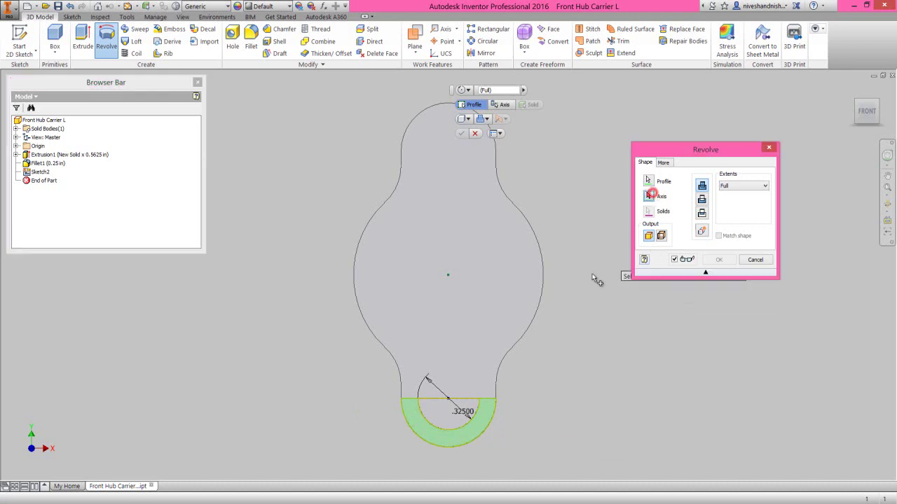
left_click(468, 399)
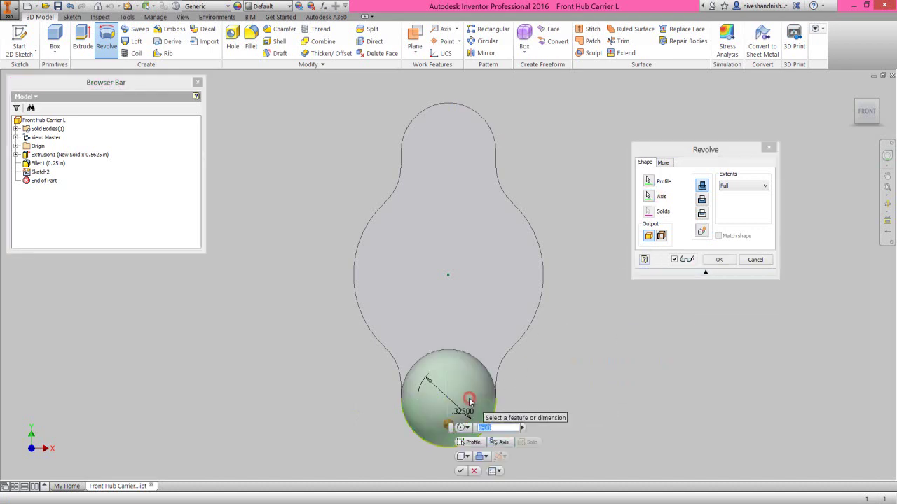
left_click(719, 259)
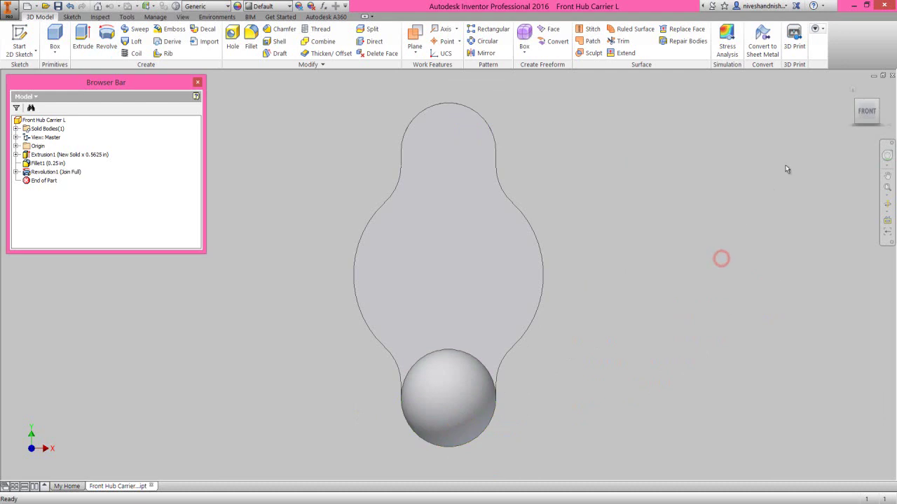
left_click(876, 103)
left_click(630, 290)
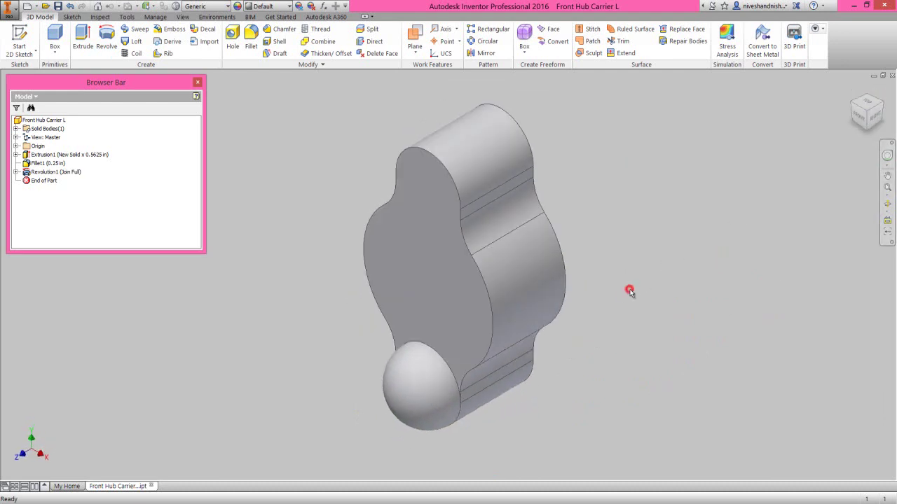
Mirror the revolved feature about the XZ plane onto the upper lobe.
left_click(483, 54)
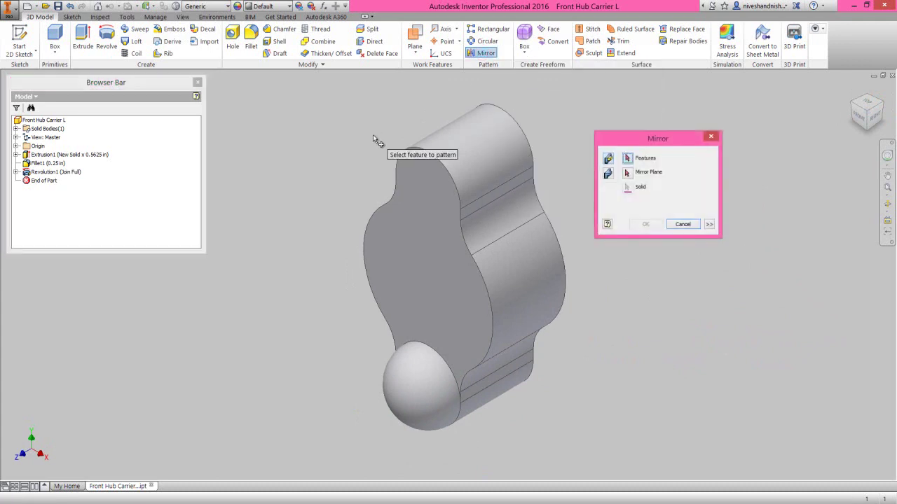
left_click(70, 173)
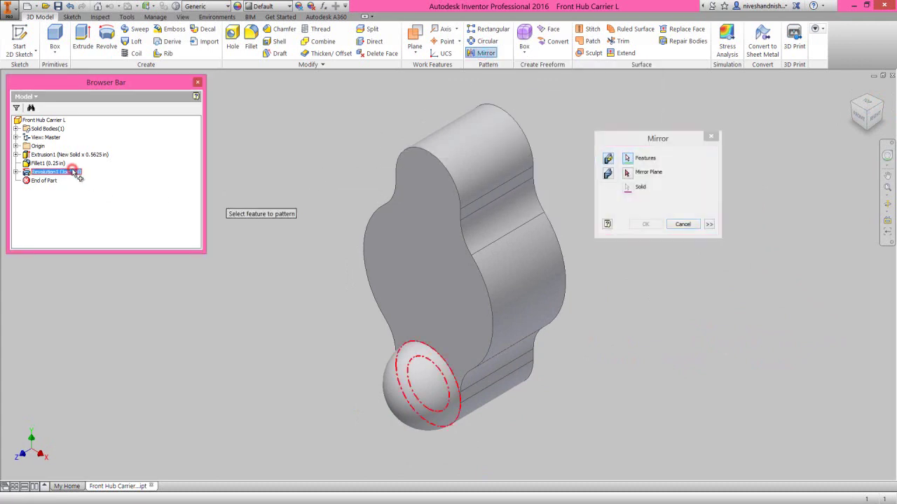
left_click(663, 138)
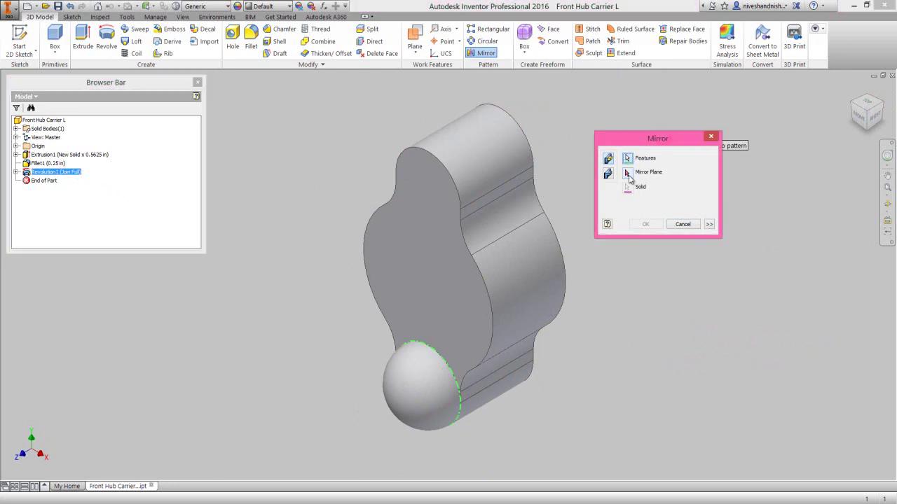
left_click(627, 173)
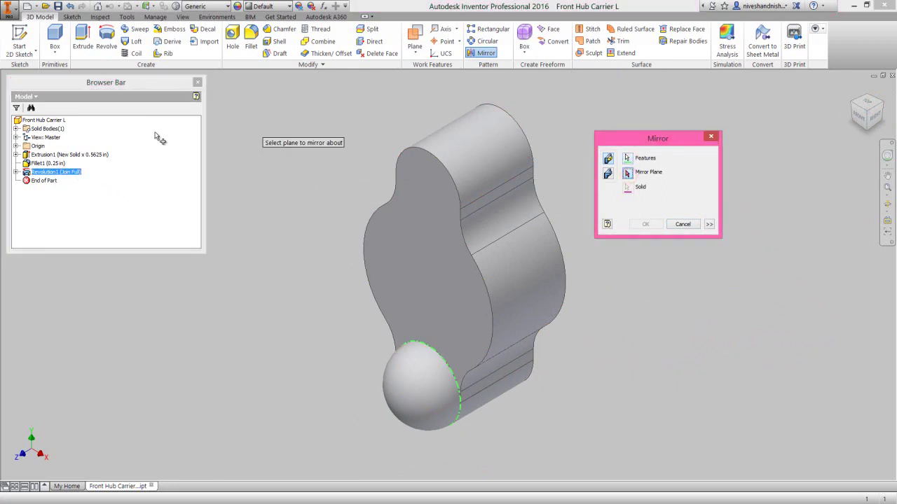
left_click(16, 146)
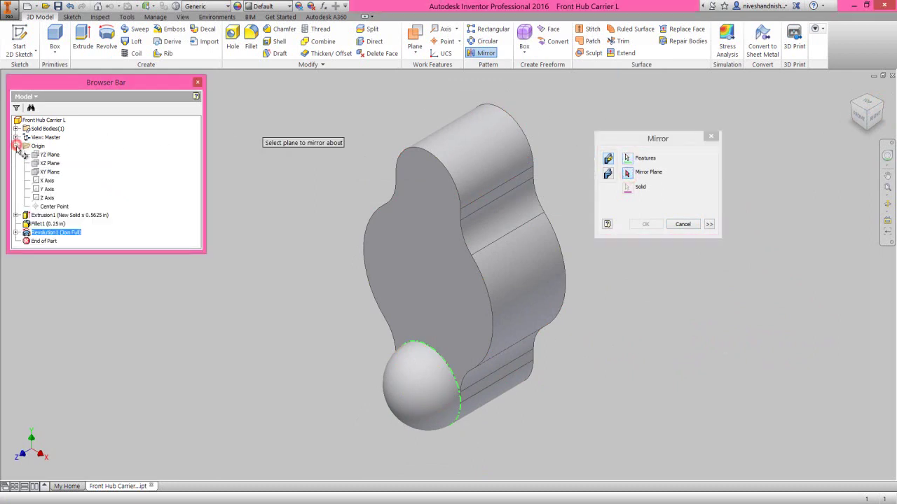
left_click(49, 163)
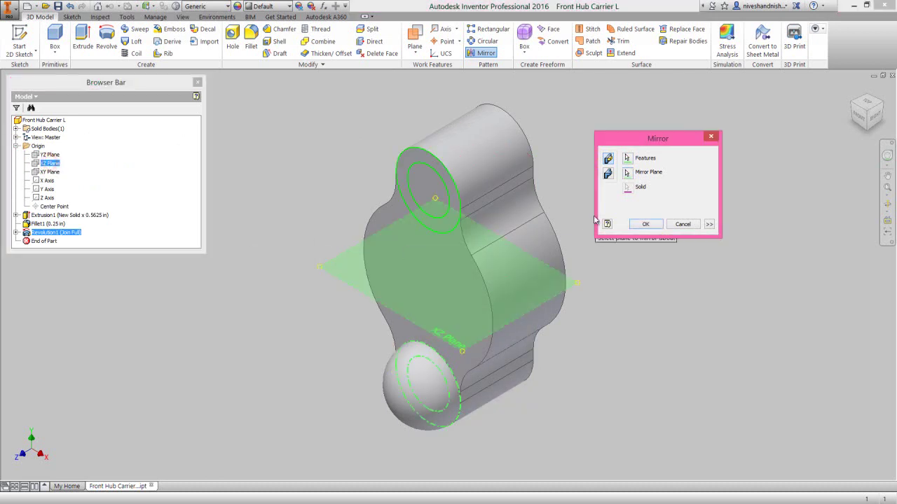
left_click(644, 225)
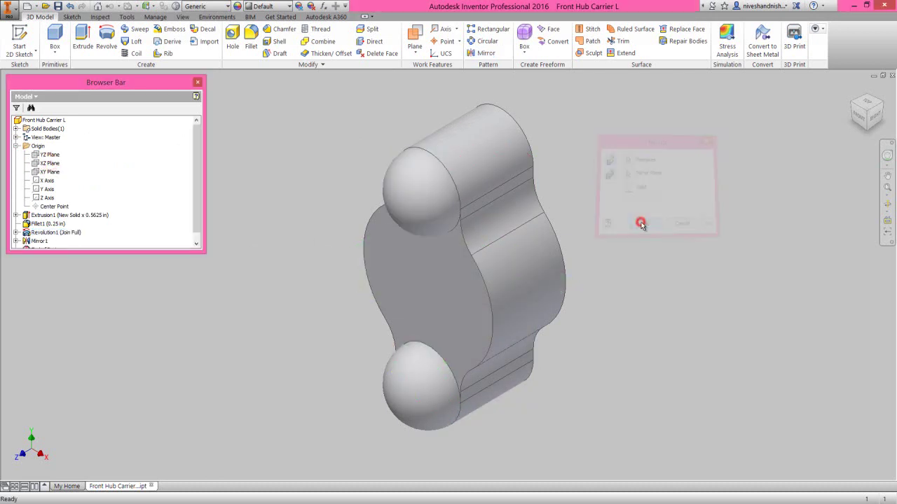
Collapse all the expanded nodes in the model browser and save the part.
right_click(137, 212)
left_click(164, 311)
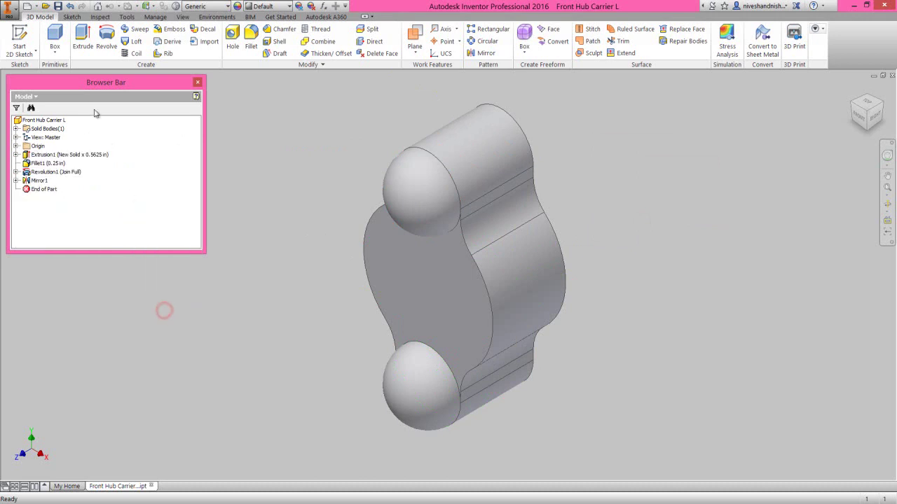
left_click(59, 6)
left_click(319, 265)
left_click(323, 255)
Sketch a 0.75 in diameter circle centered on the origin on the flat front face between the spherical ends.
left_click(390, 271)
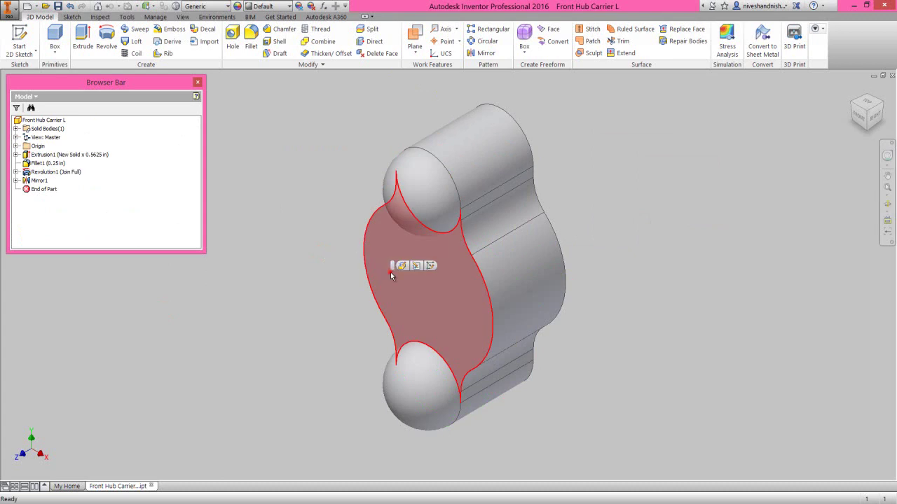
left_click(431, 266)
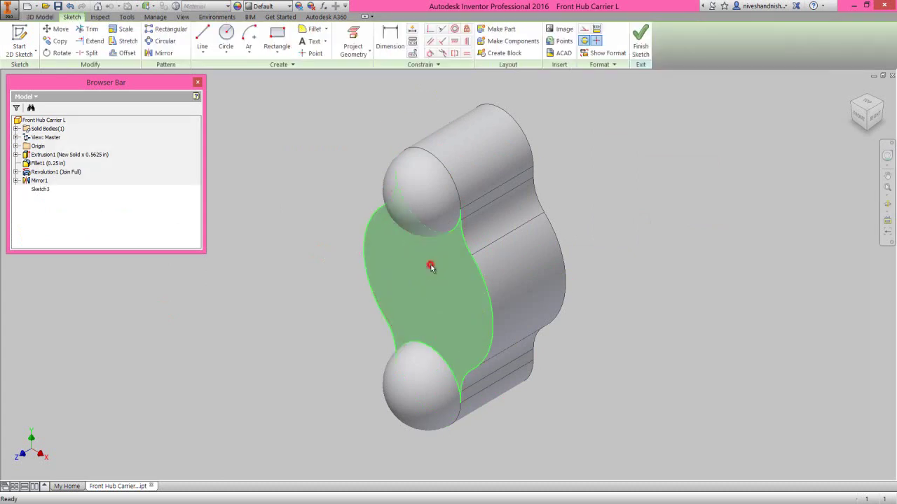
right_click(317, 184)
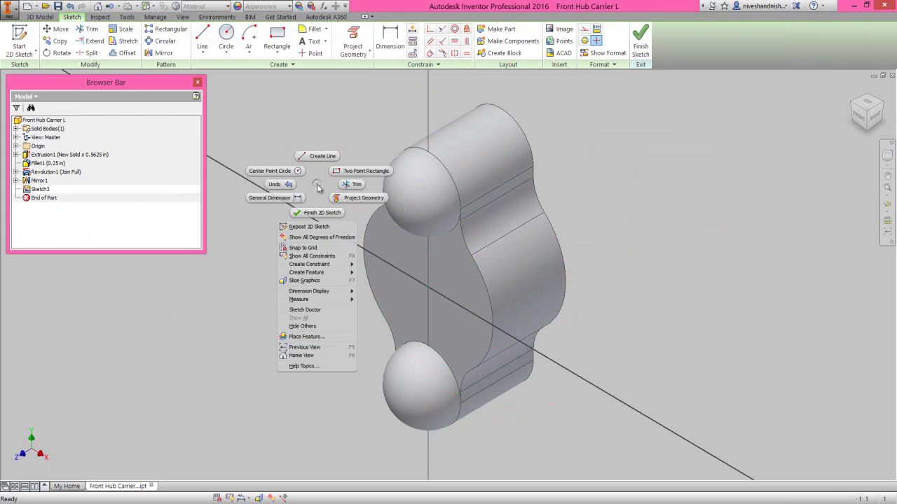
left_click(298, 172)
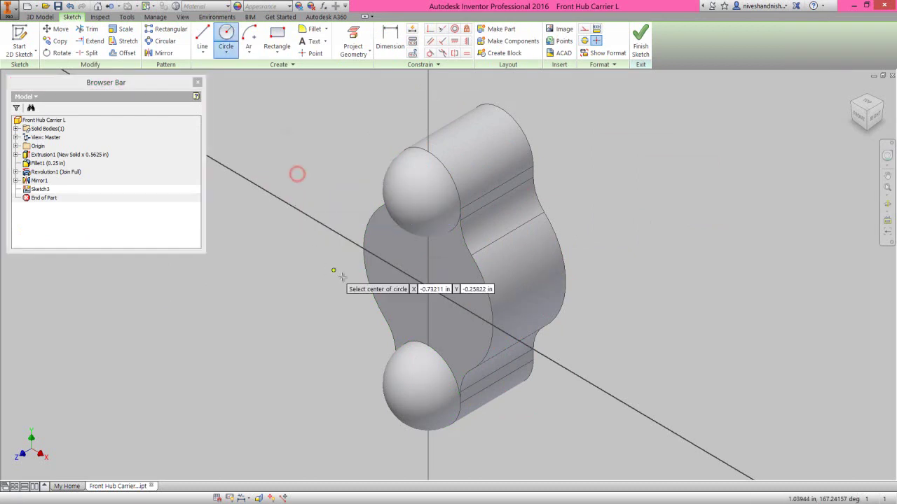
left_click(428, 287)
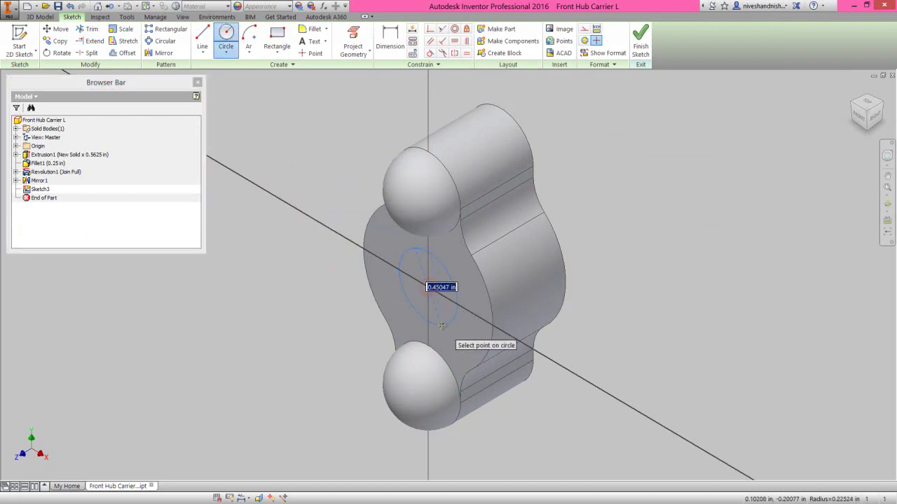
type(".75")
key("Return")
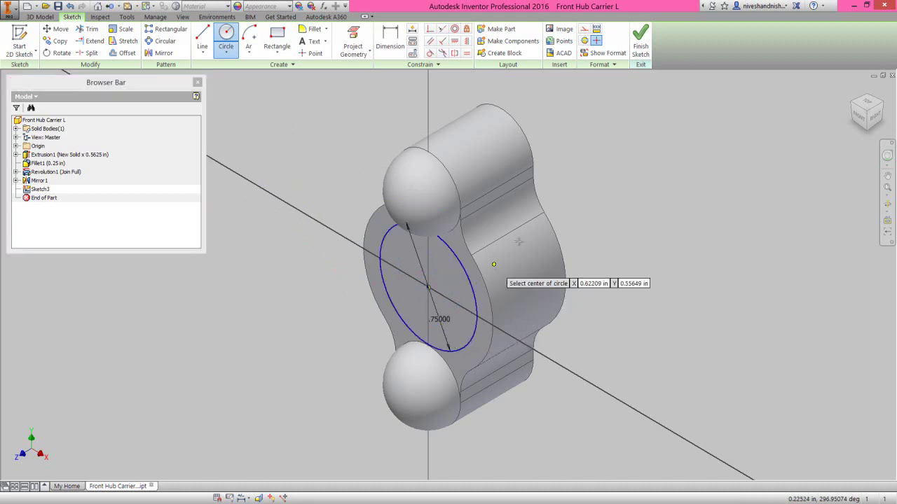
right_click(564, 195)
left_click(599, 195)
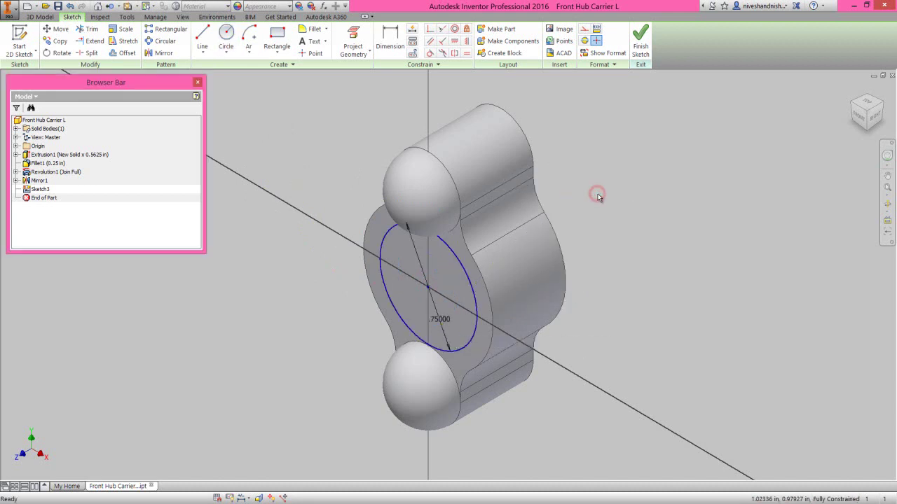
Finish the sketch and extrude the circle as a cut 0.125 in deep into the body.
right_click(596, 194)
left_click(599, 222)
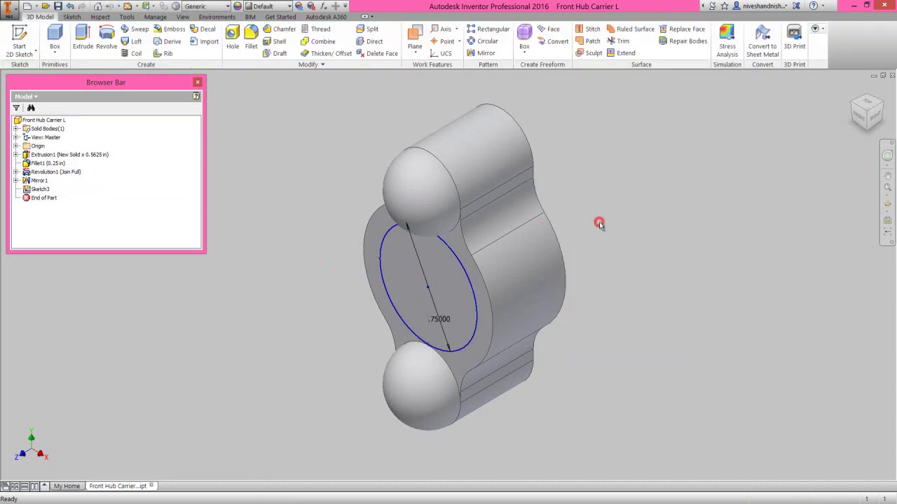
left_click(476, 277)
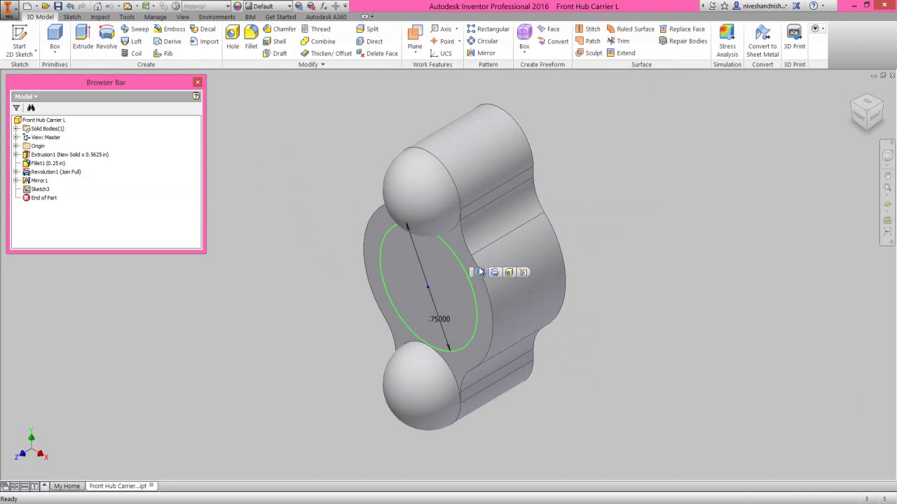
left_click(480, 272)
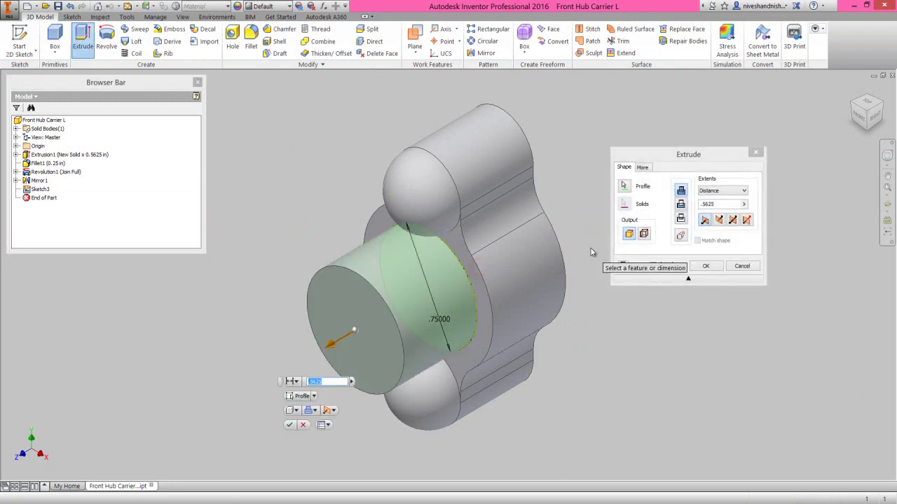
left_click(681, 205)
left_click(721, 205)
type(".125")
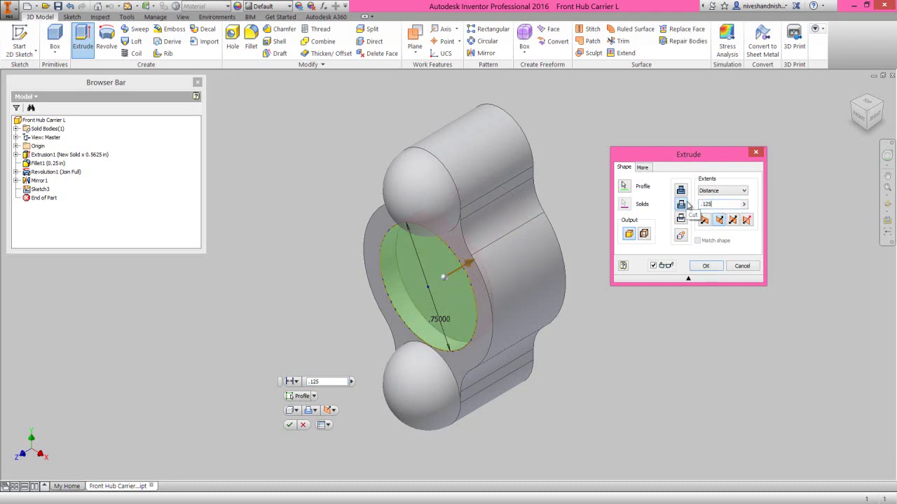
left_click(708, 266)
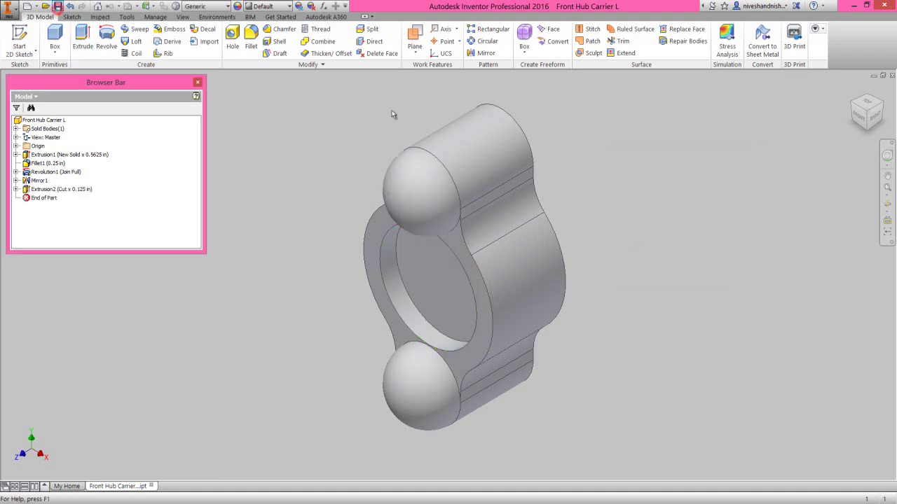
left_click(629, 278)
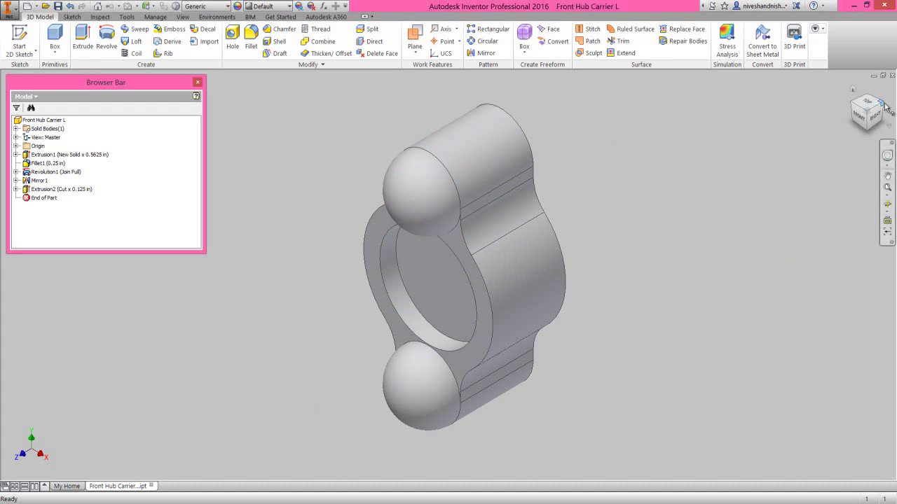